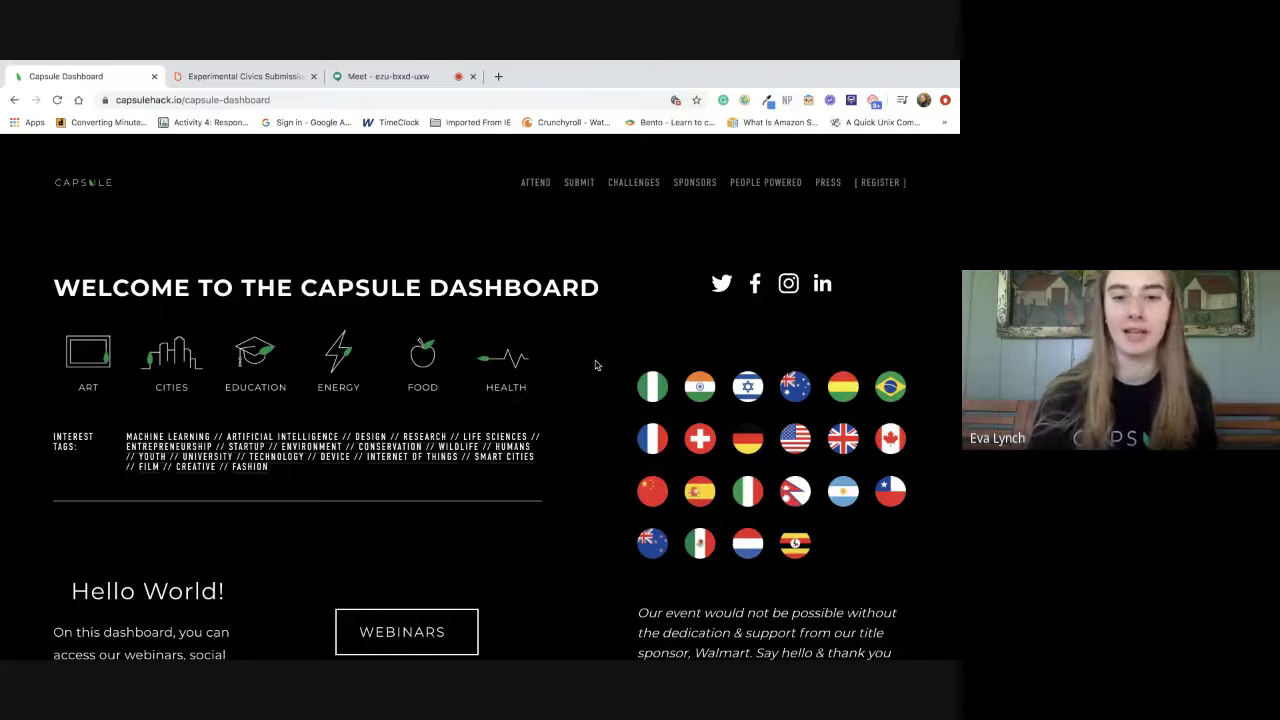
Step: Open the Final Reports form from the Capsule dashboard
scroll(595, 365, down, 1)
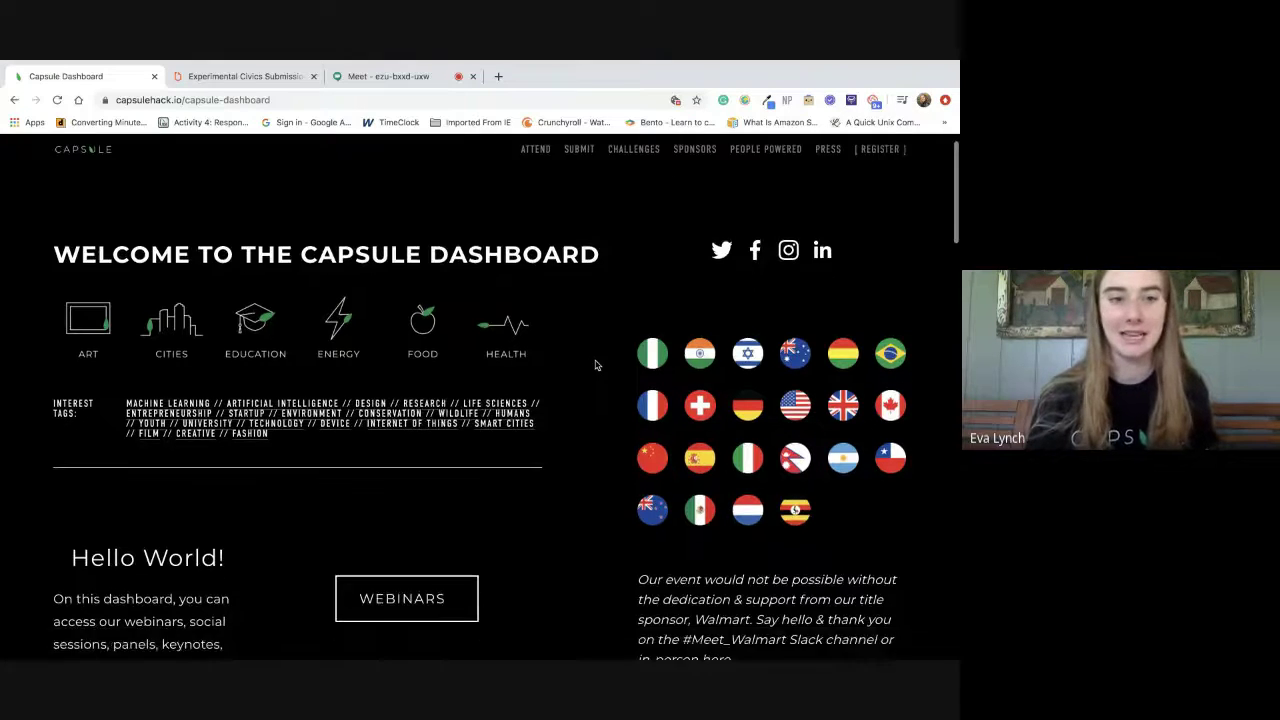
scroll(595, 365, down, 1)
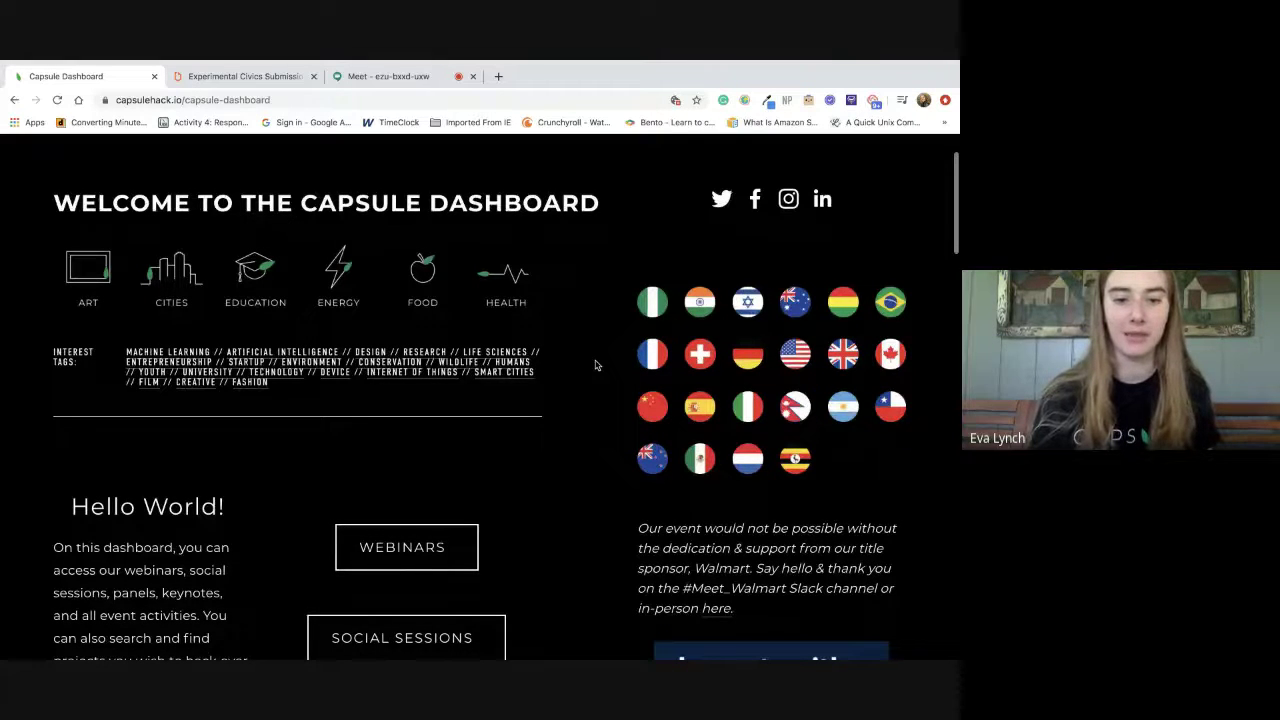
scroll(595, 365, down, 10)
scroll(517, 460, down, 2)
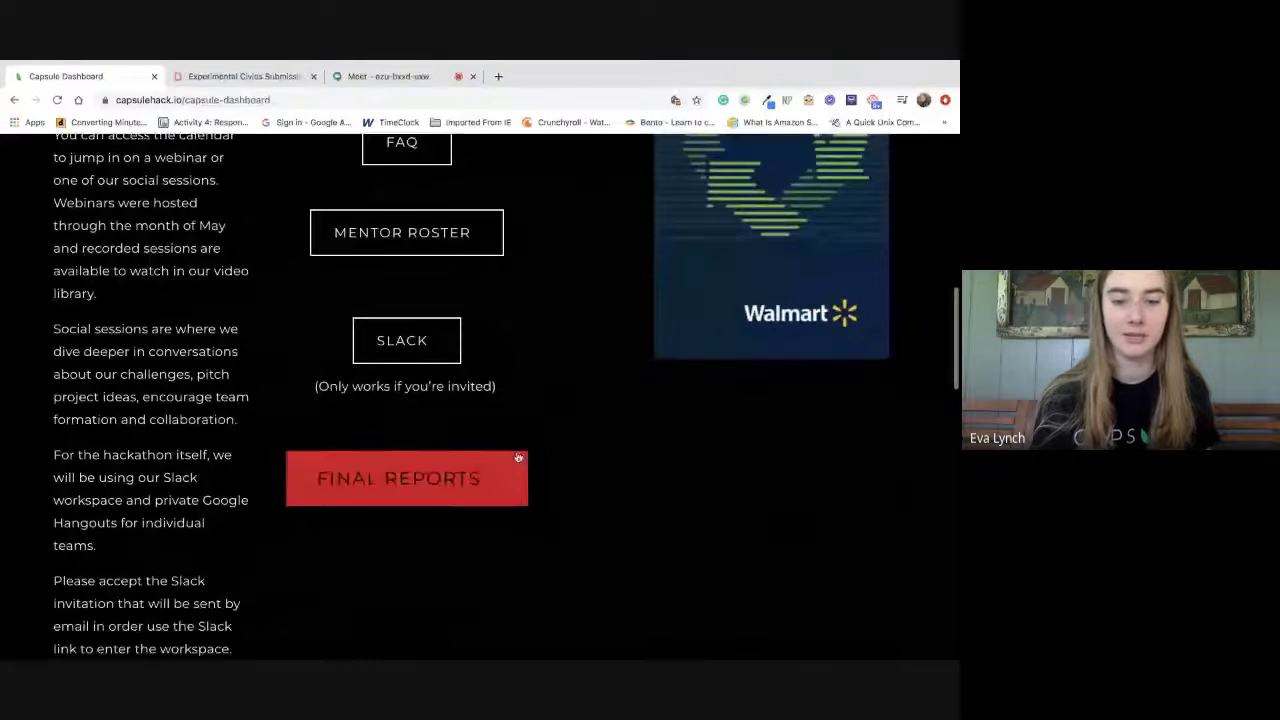
click(510, 474)
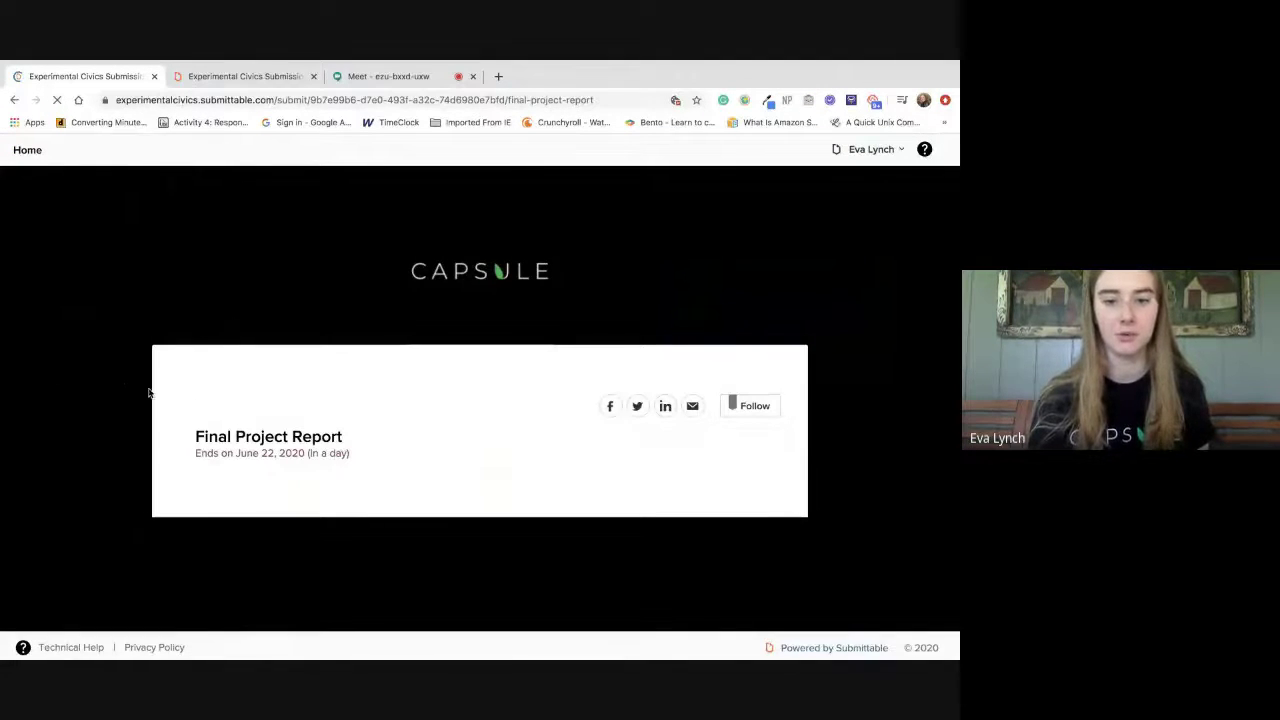
Step: Review the Final Project Report questions on the project activities summary and the skills and resources needed over the next 12 months
scroll(90, 440, down, 2)
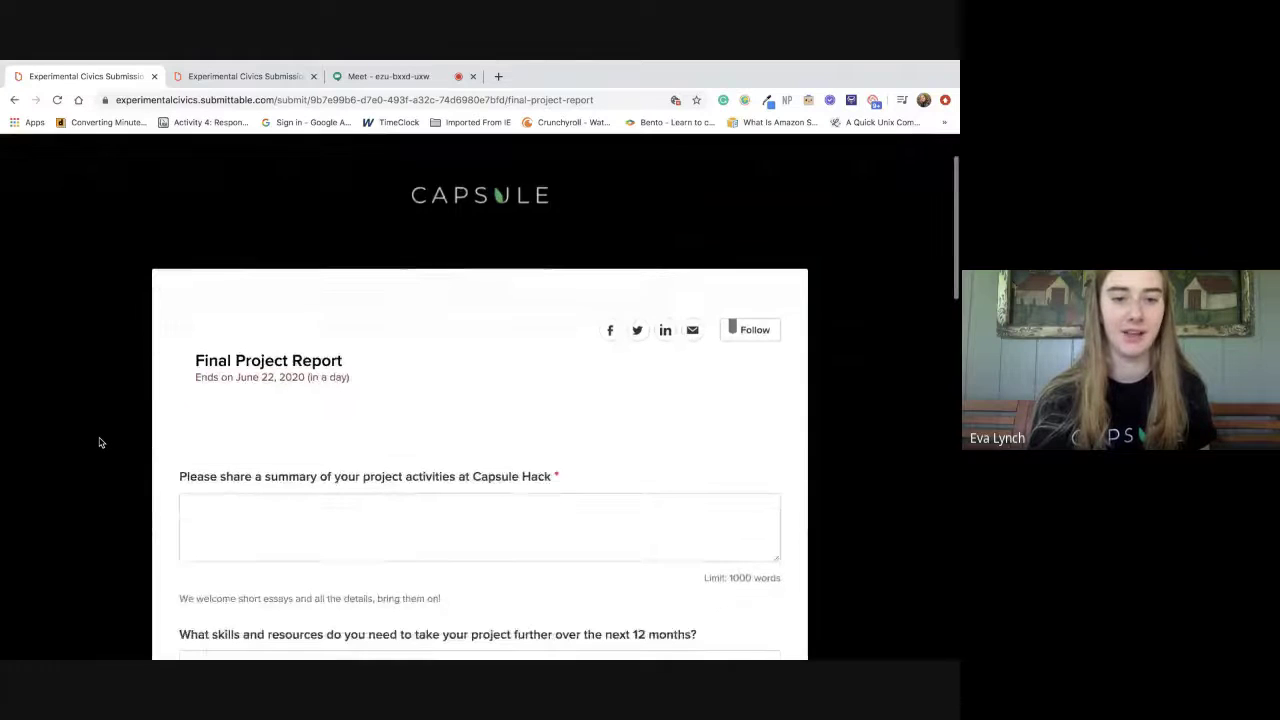
scroll(100, 442, down, 1)
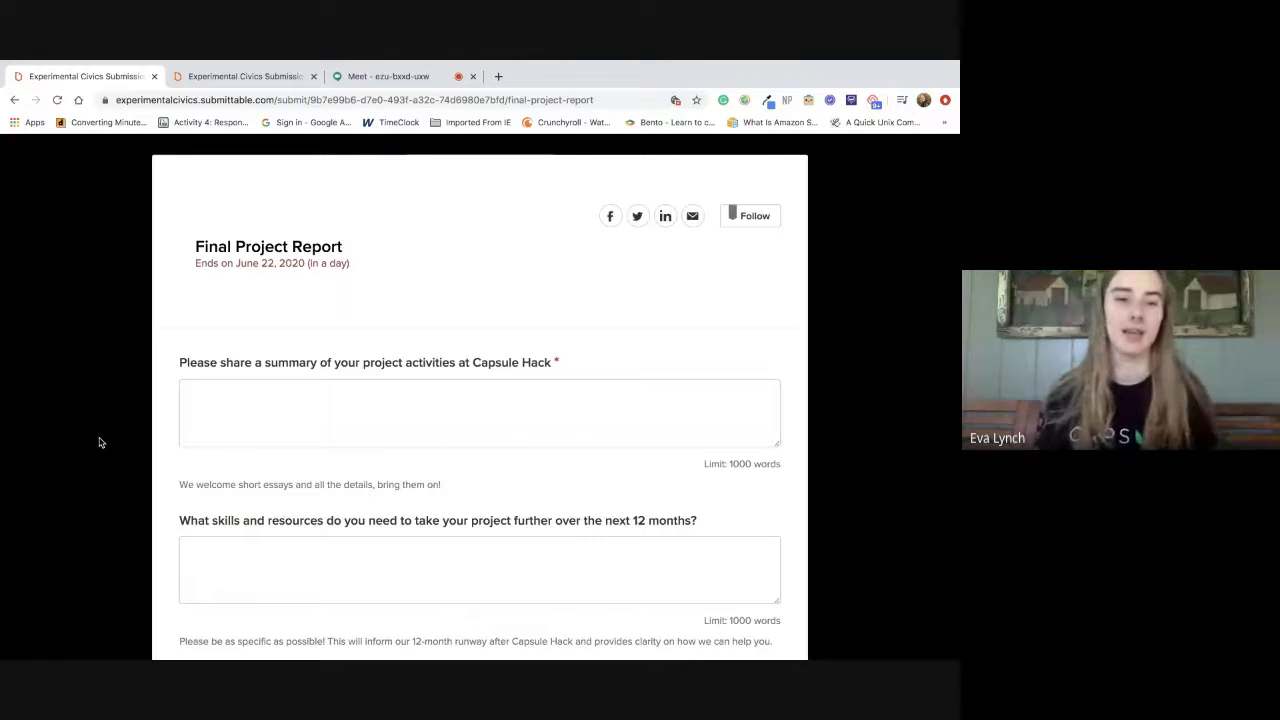
scroll(108, 431, down, 3)
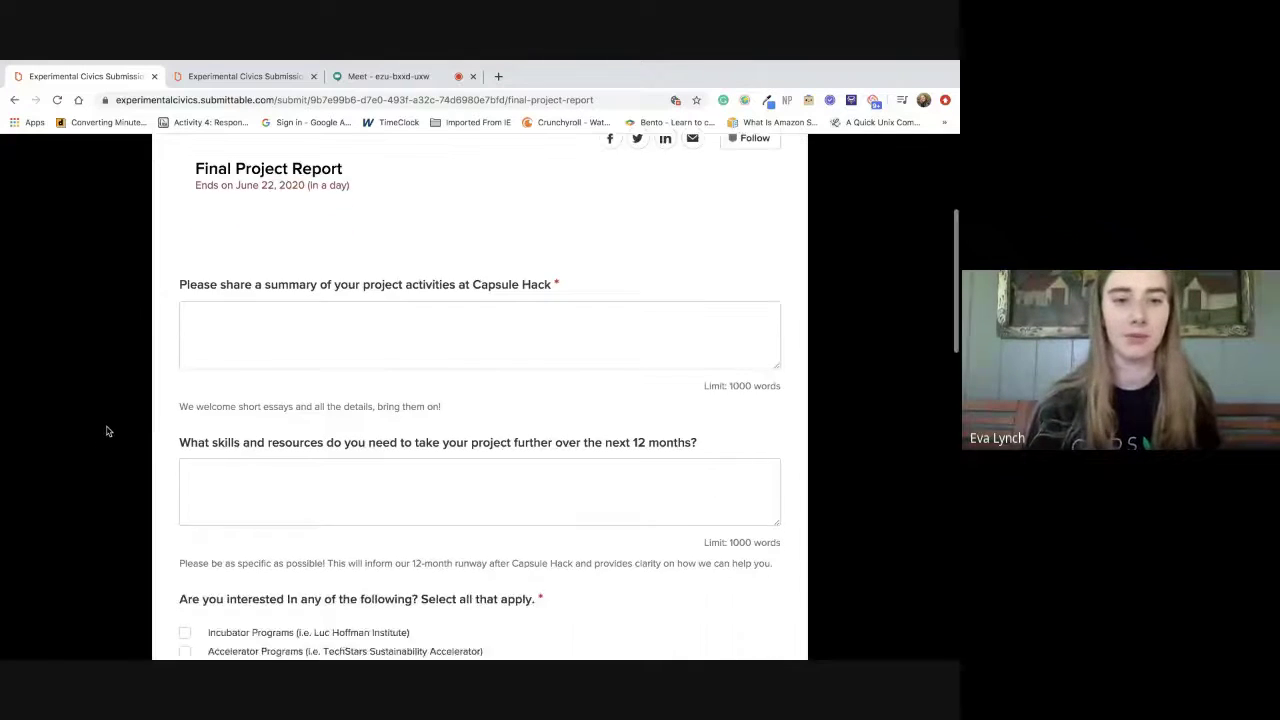
scroll(108, 431, down, 2)
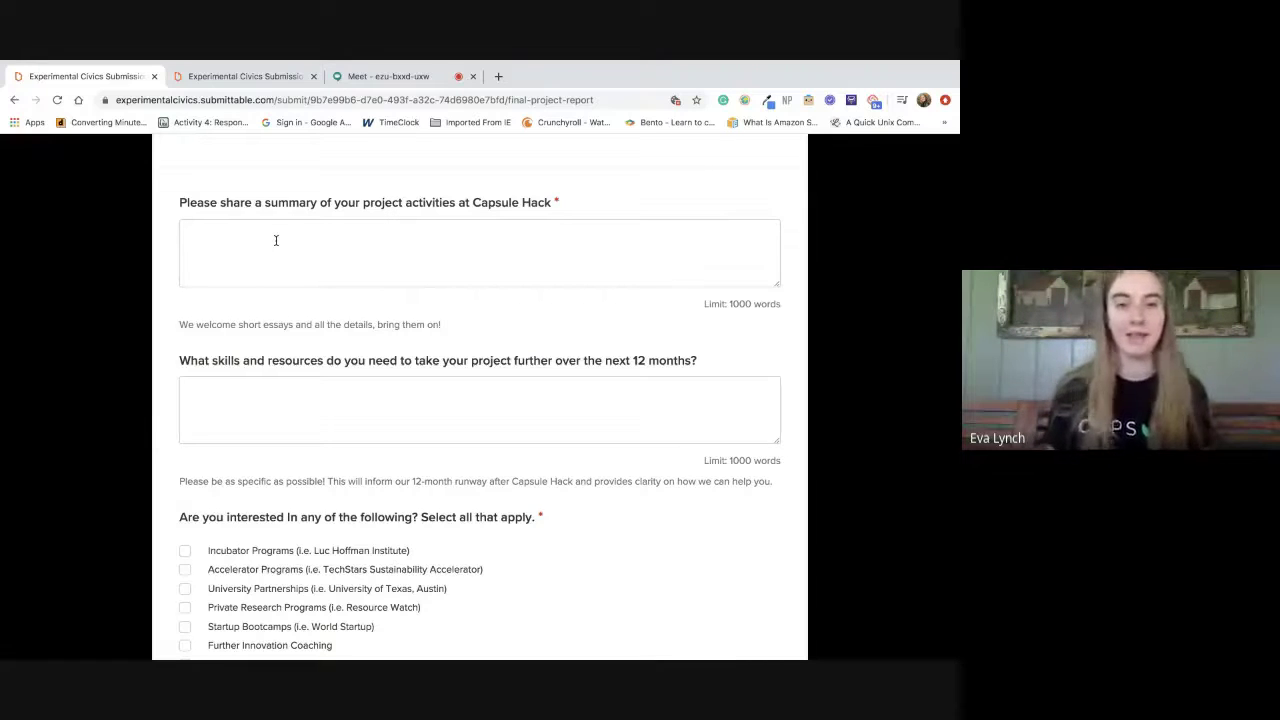
scroll(276, 240, down, 1)
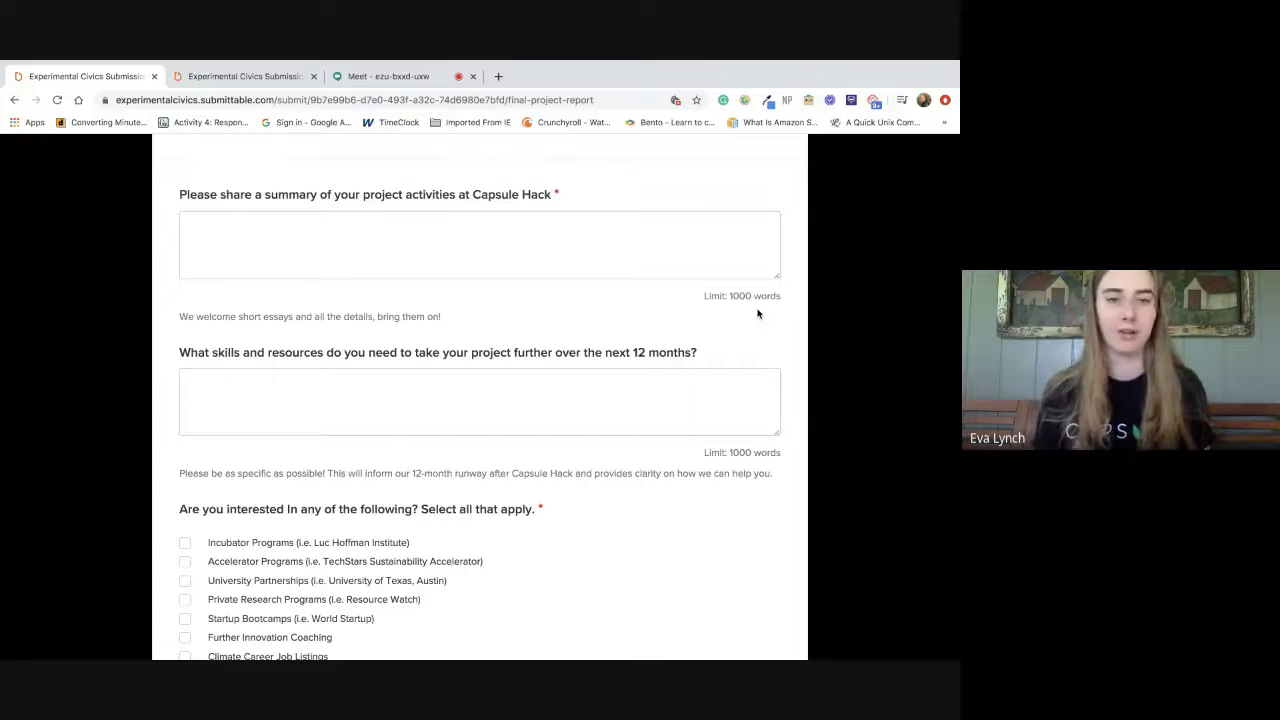
scroll(757, 313, down, 1)
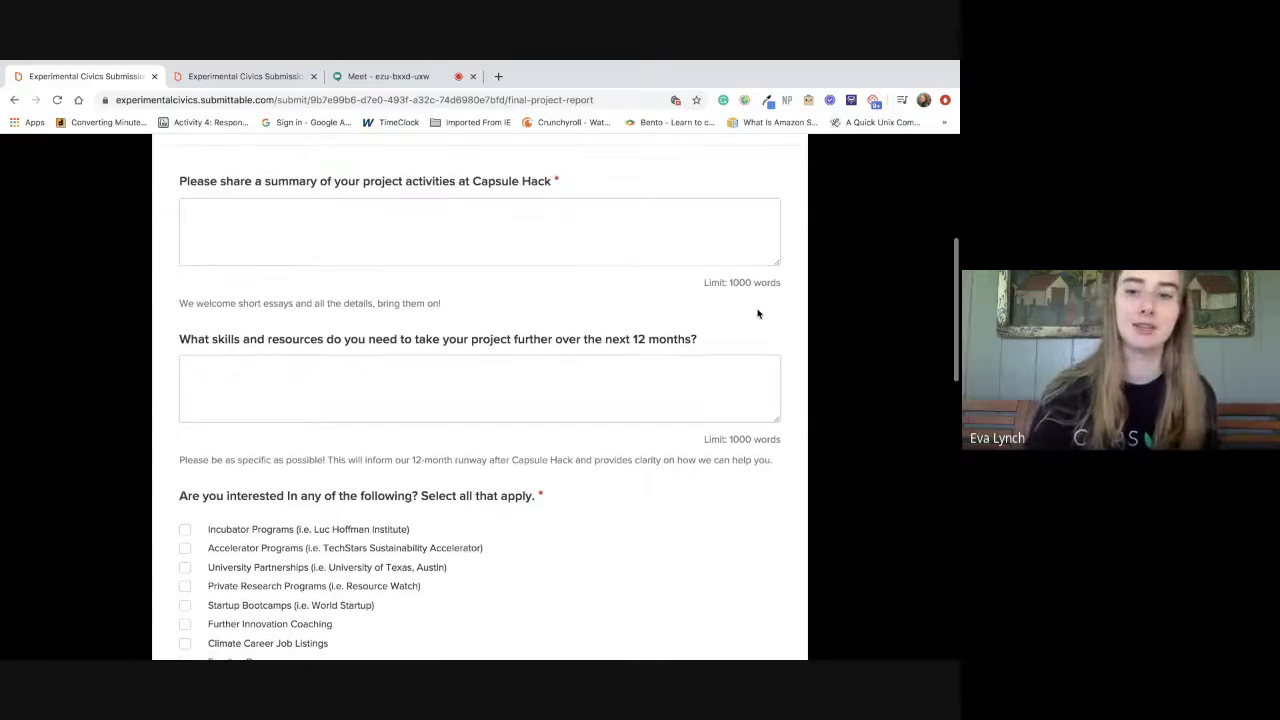
scroll(785, 330, down, 2)
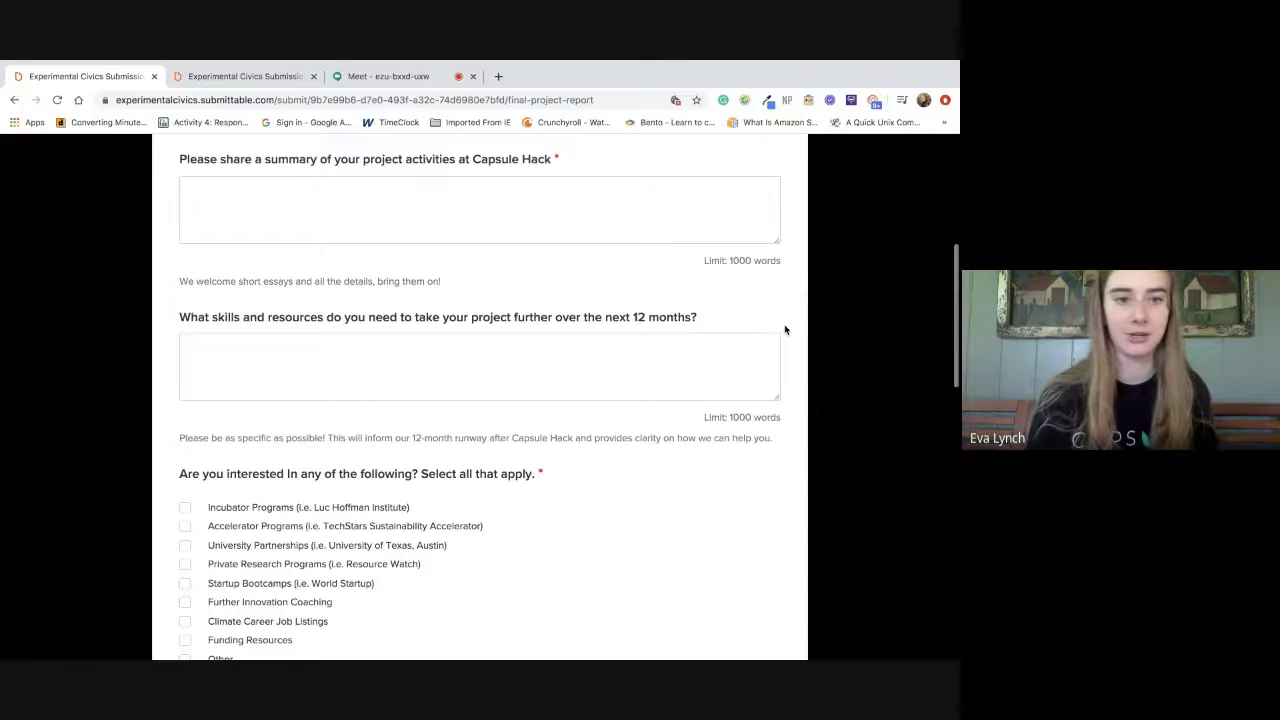
scroll(785, 330, down, 2)
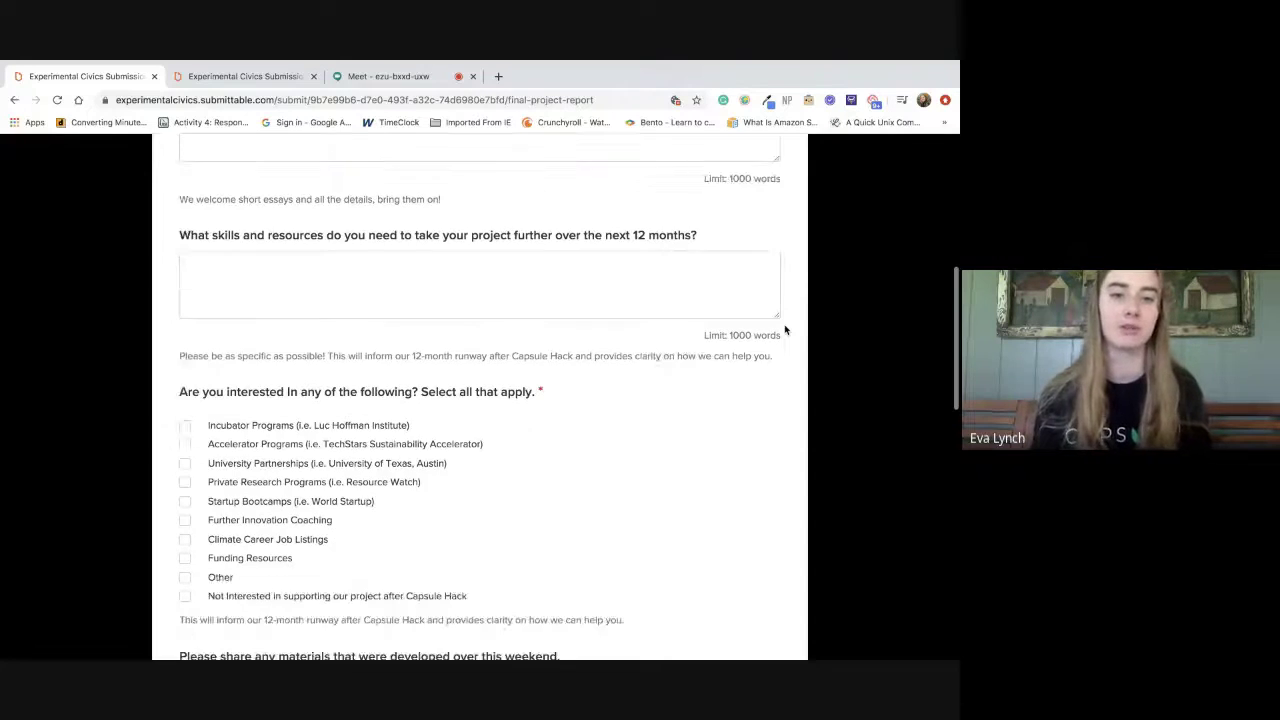
scroll(785, 330, down, 2)
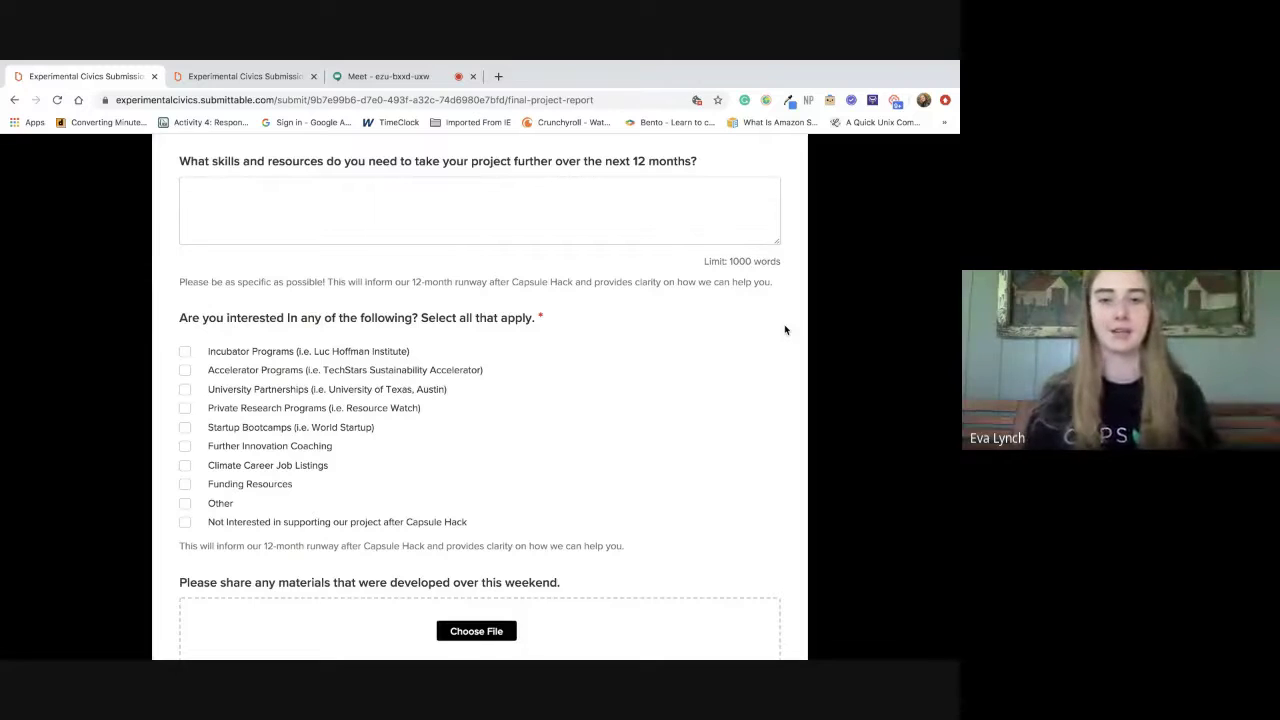
click(518, 211)
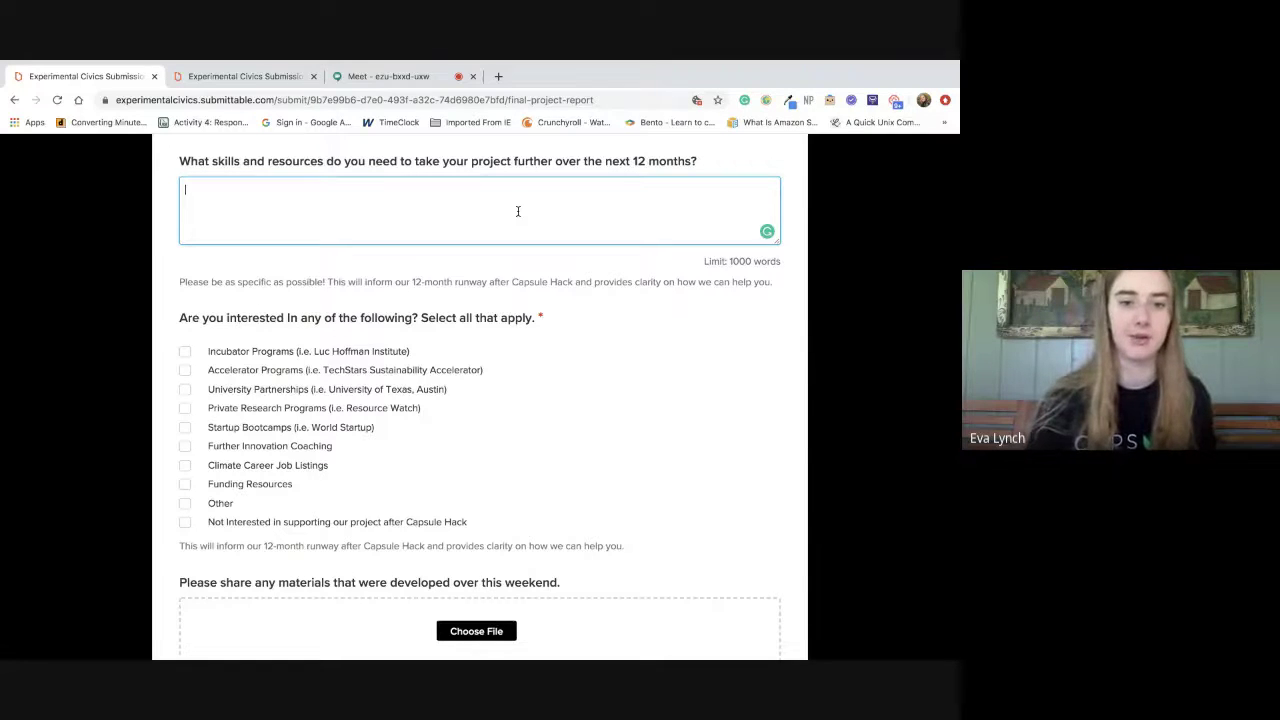
scroll(518, 211, down, 1)
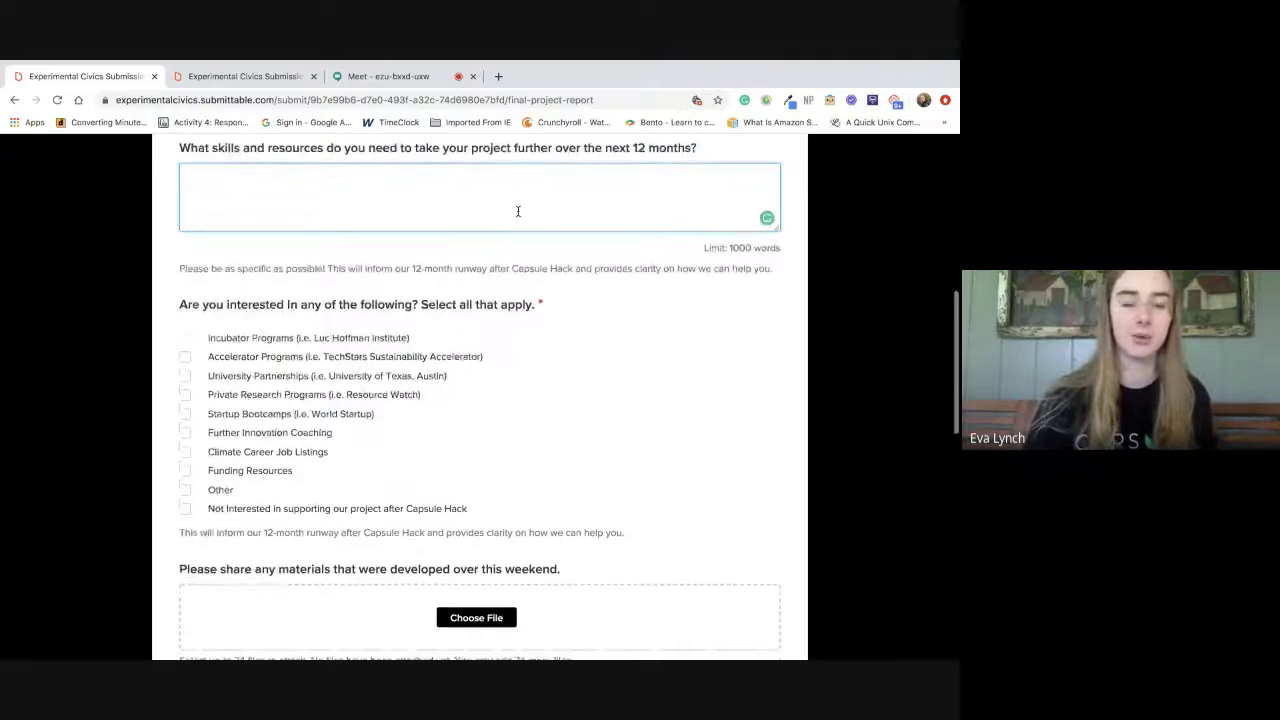
Step: Look through the program and support options in the report's "Are you interested in any of the following?" question
scroll(518, 211, down, 3)
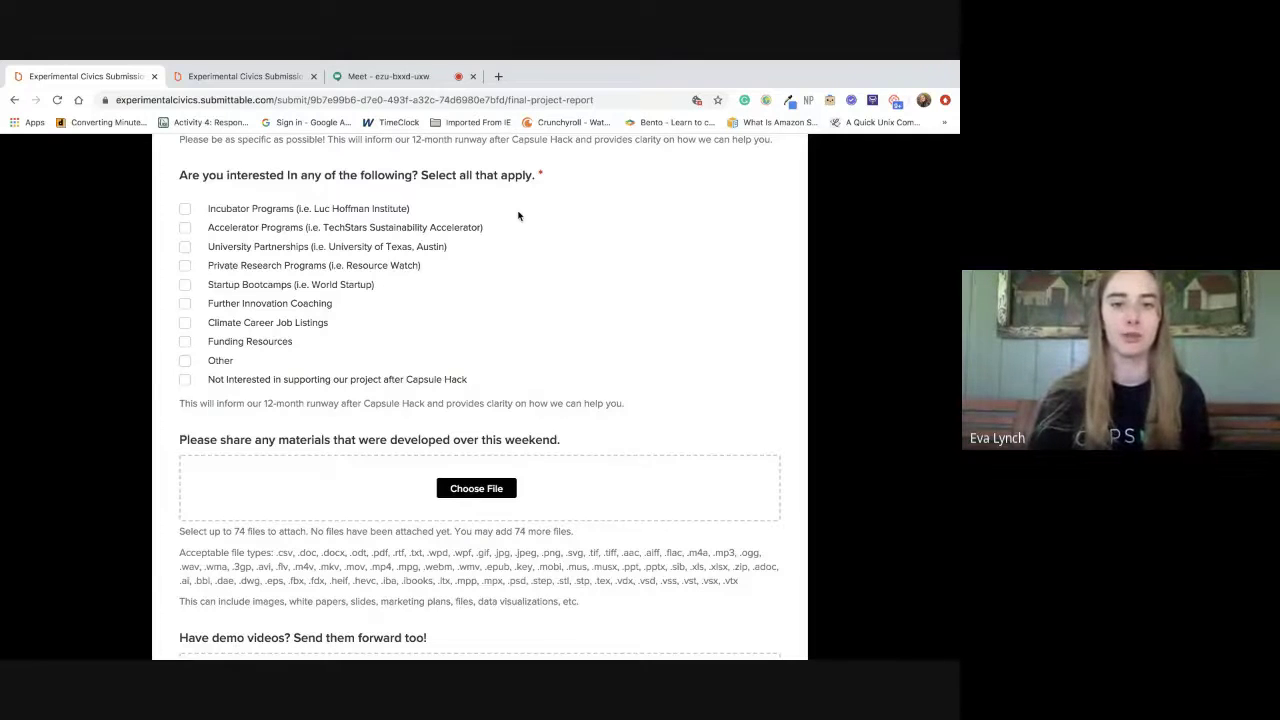
scroll(518, 215, up, 1)
scroll(560, 300, up, 2)
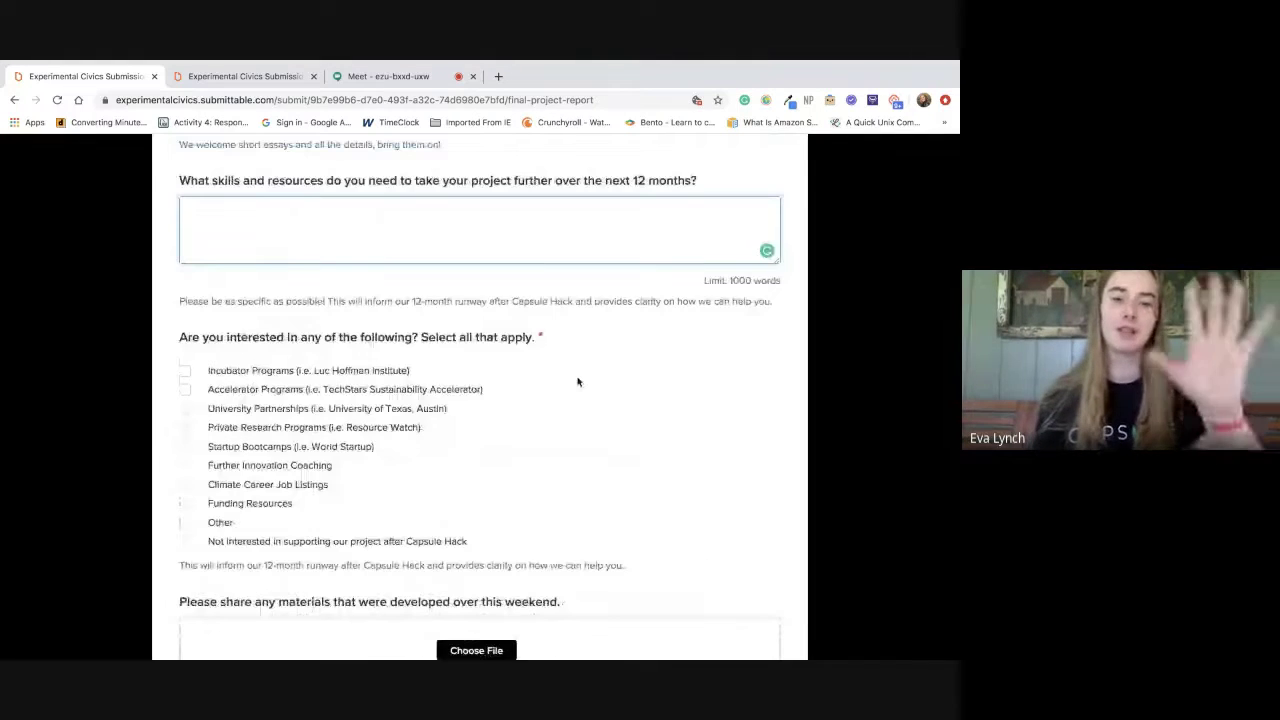
scroll(579, 385, down, 1)
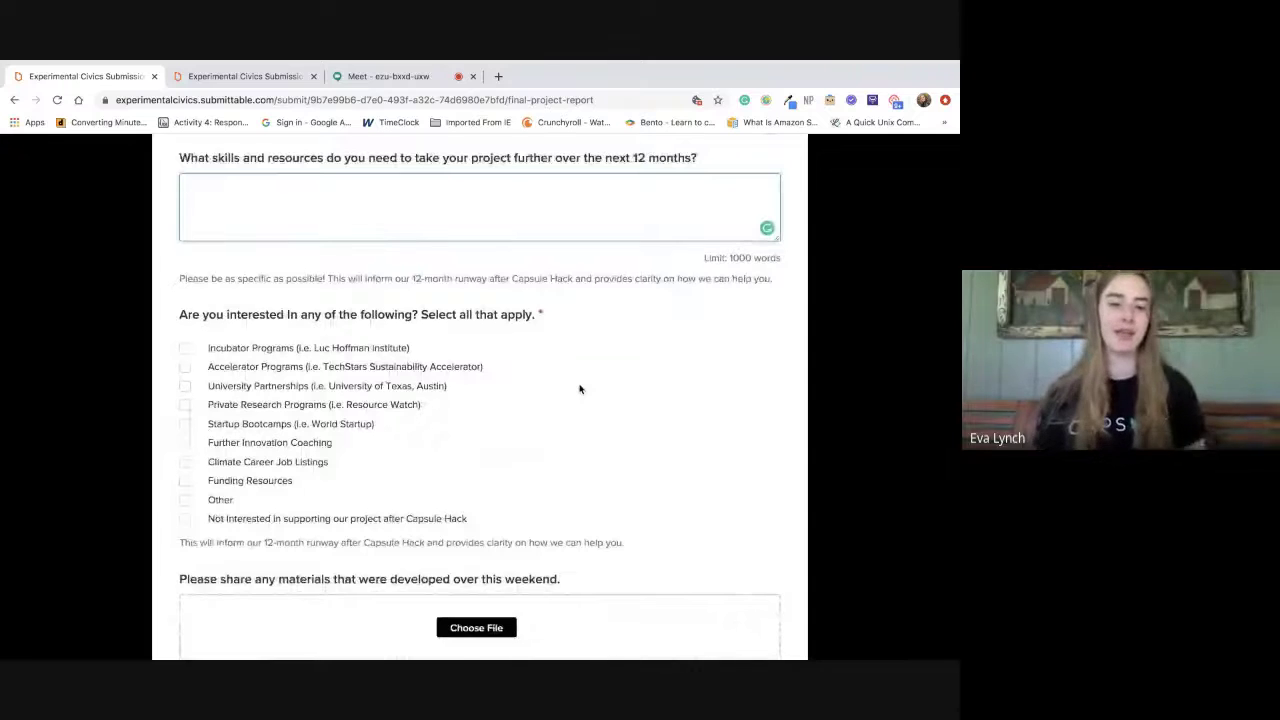
scroll(579, 389, down, 1)
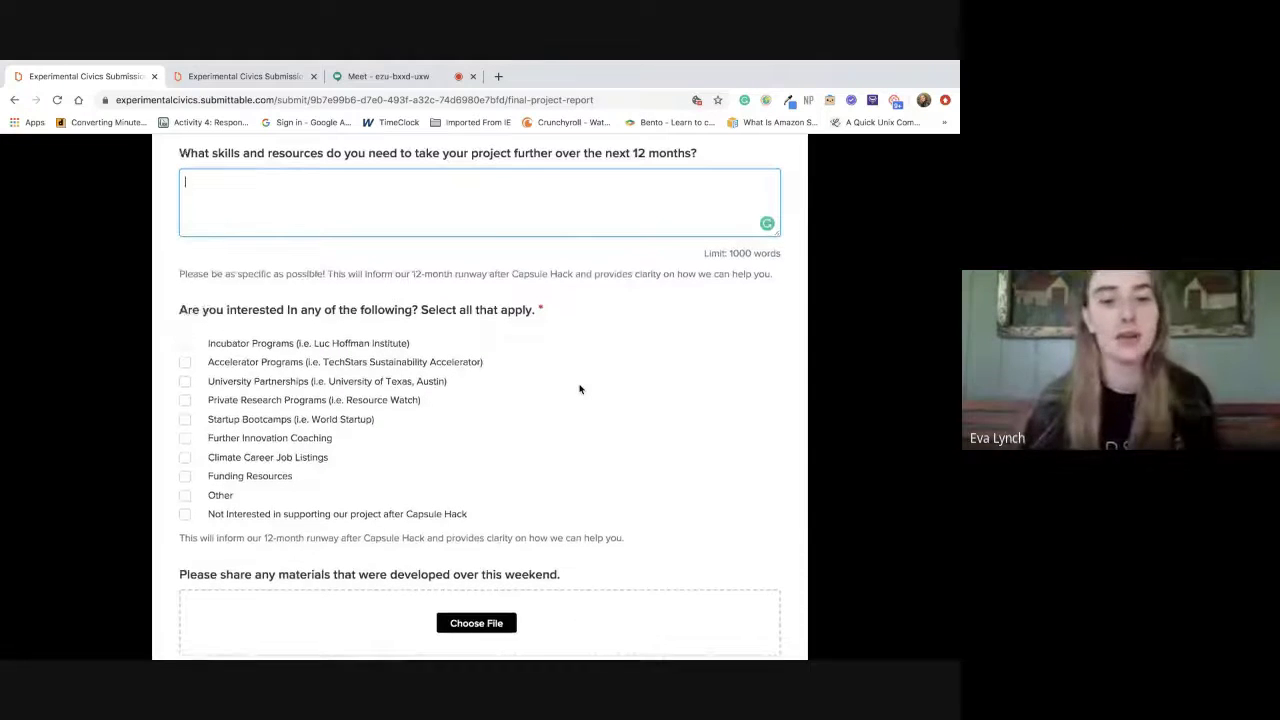
scroll(579, 389, down, 1)
scroll(579, 389, down, 1)
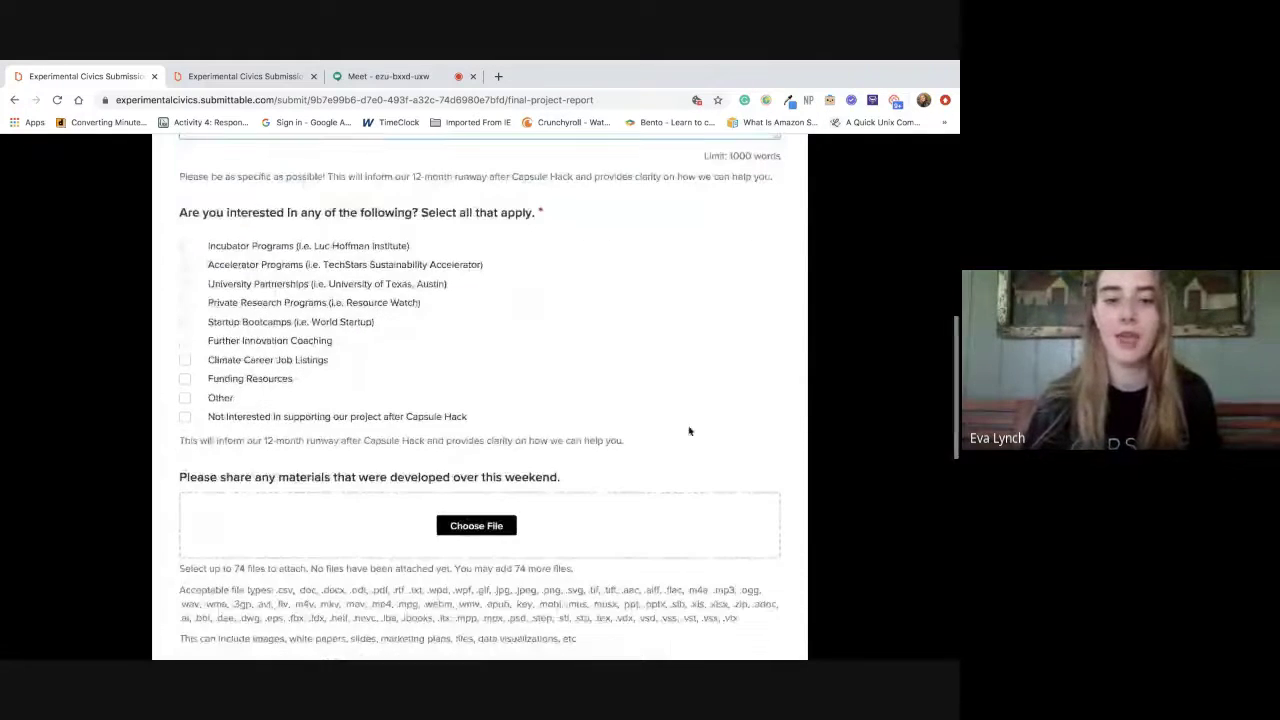
Step: Review the report's sections for uploading weekend materials and demo videos and for sharing source code links
scroll(783, 440, down, 1)
scroll(783, 441, down, 1)
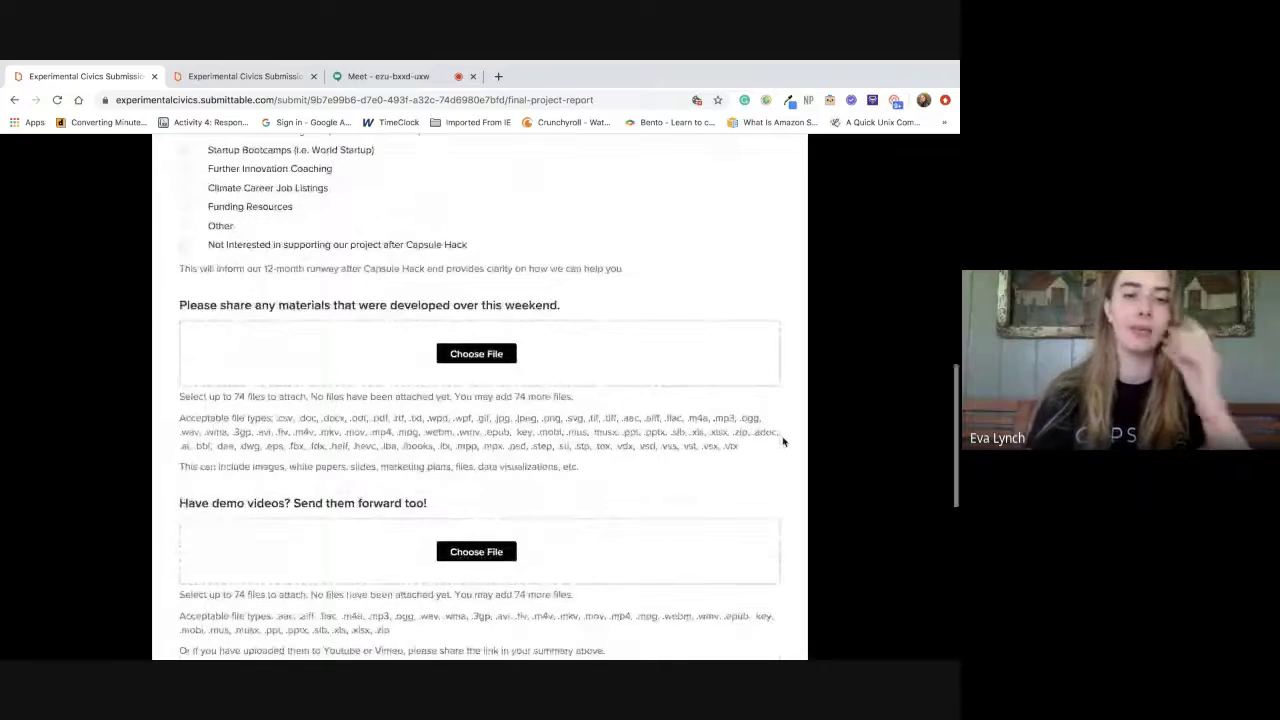
scroll(783, 441, down, 1)
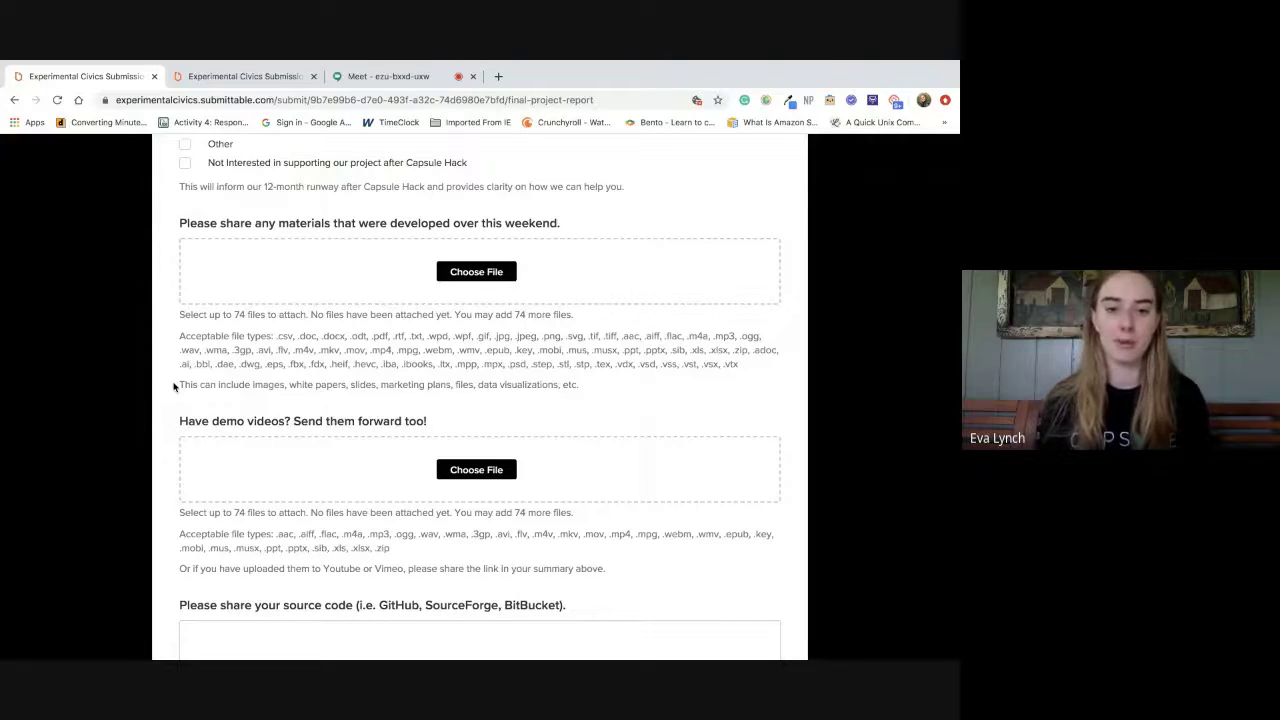
scroll(174, 387, down, 1)
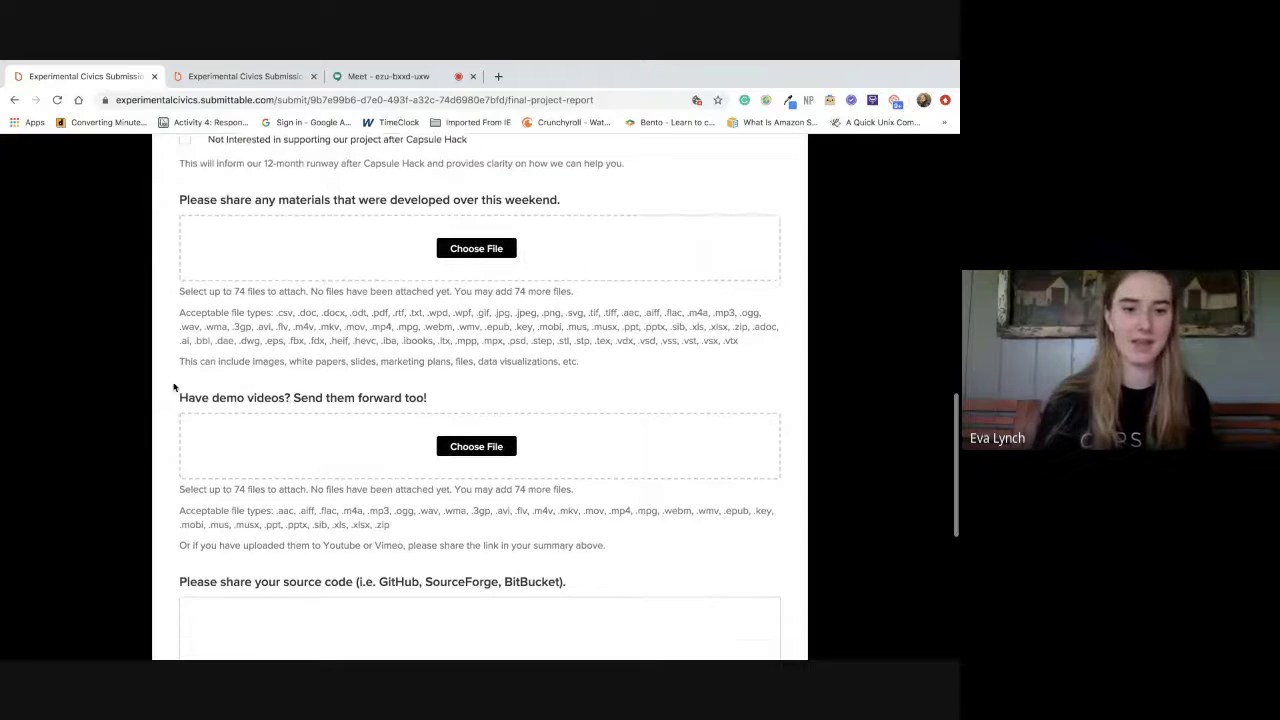
scroll(174, 387, down, 1)
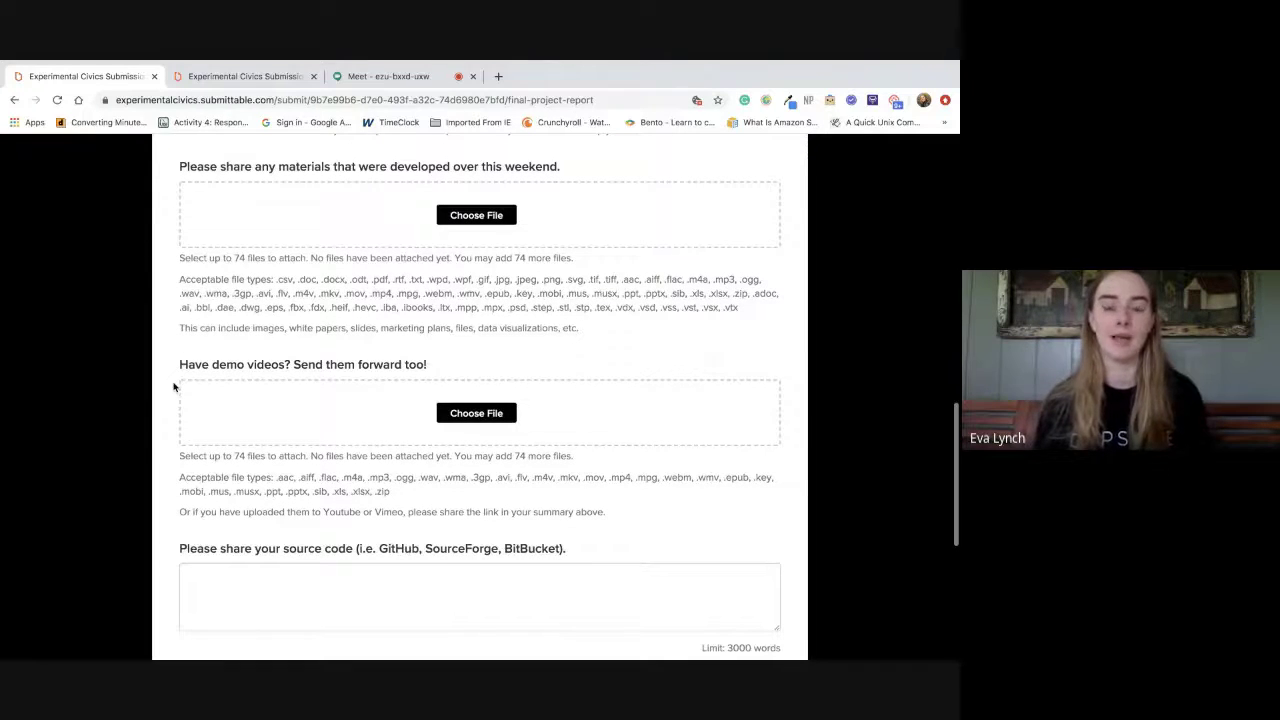
scroll(170, 390, down, 1)
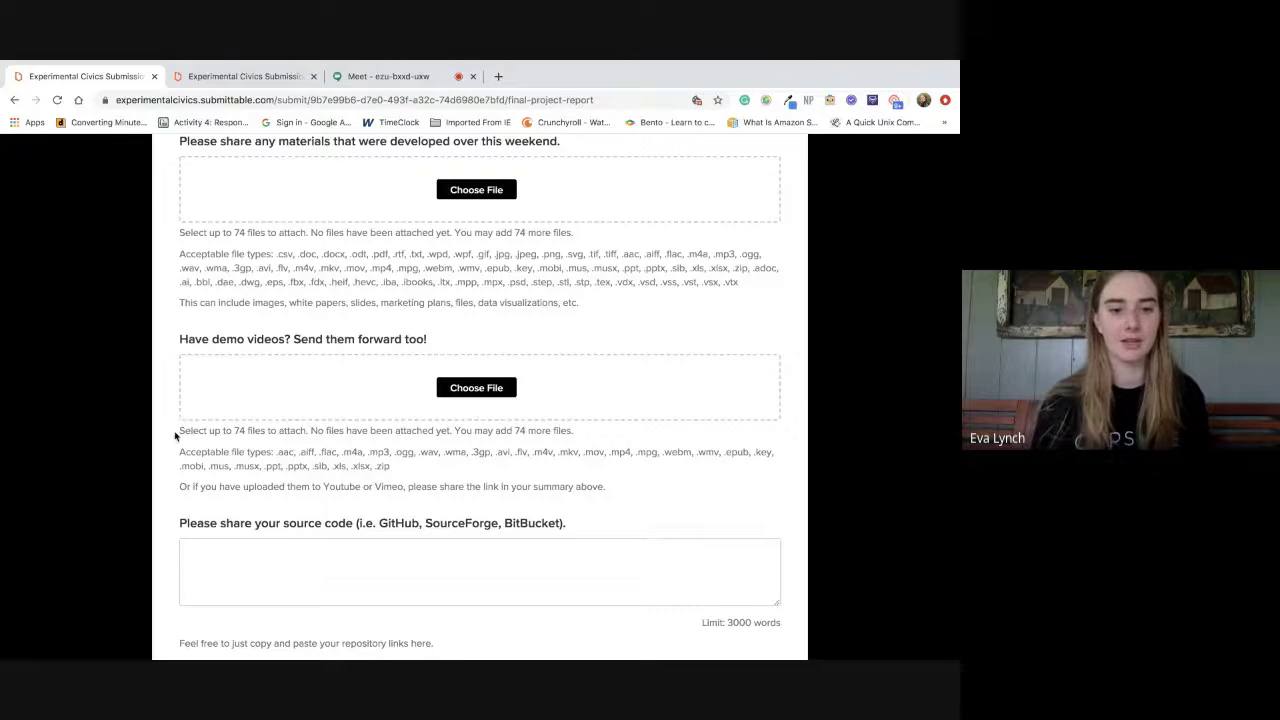
scroll(176, 428, down, 2)
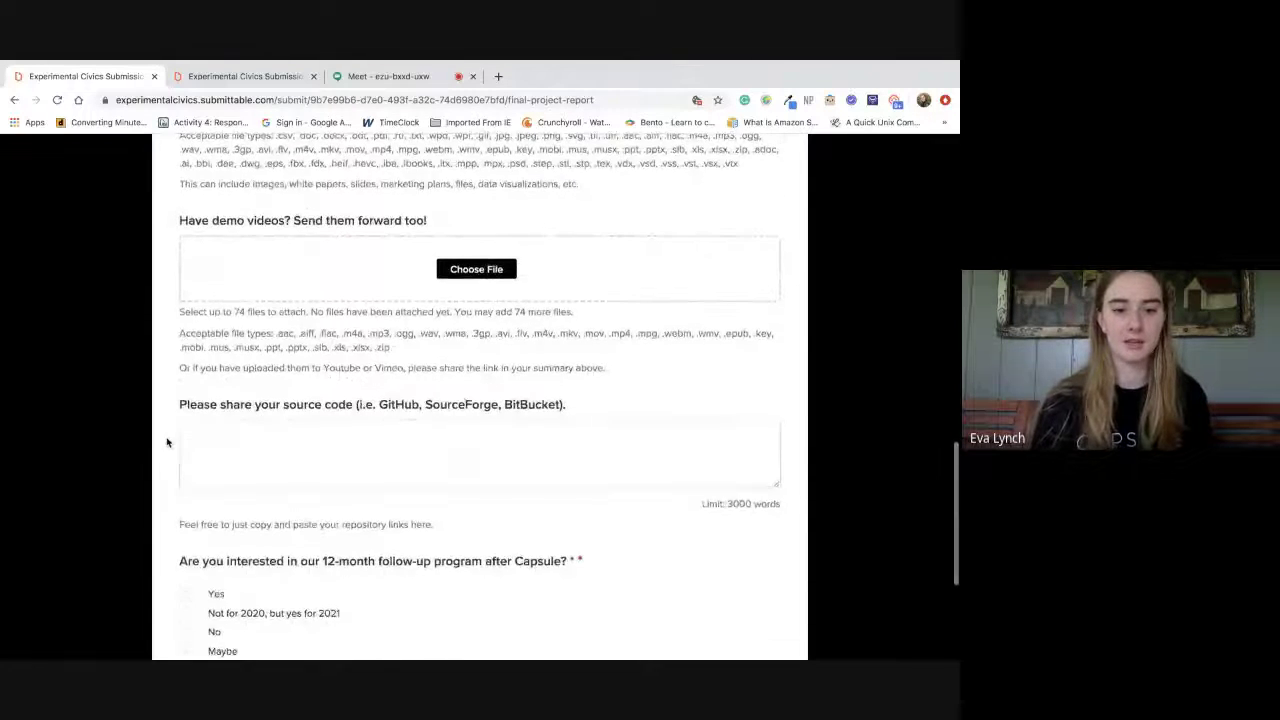
scroll(166, 442, down, 2)
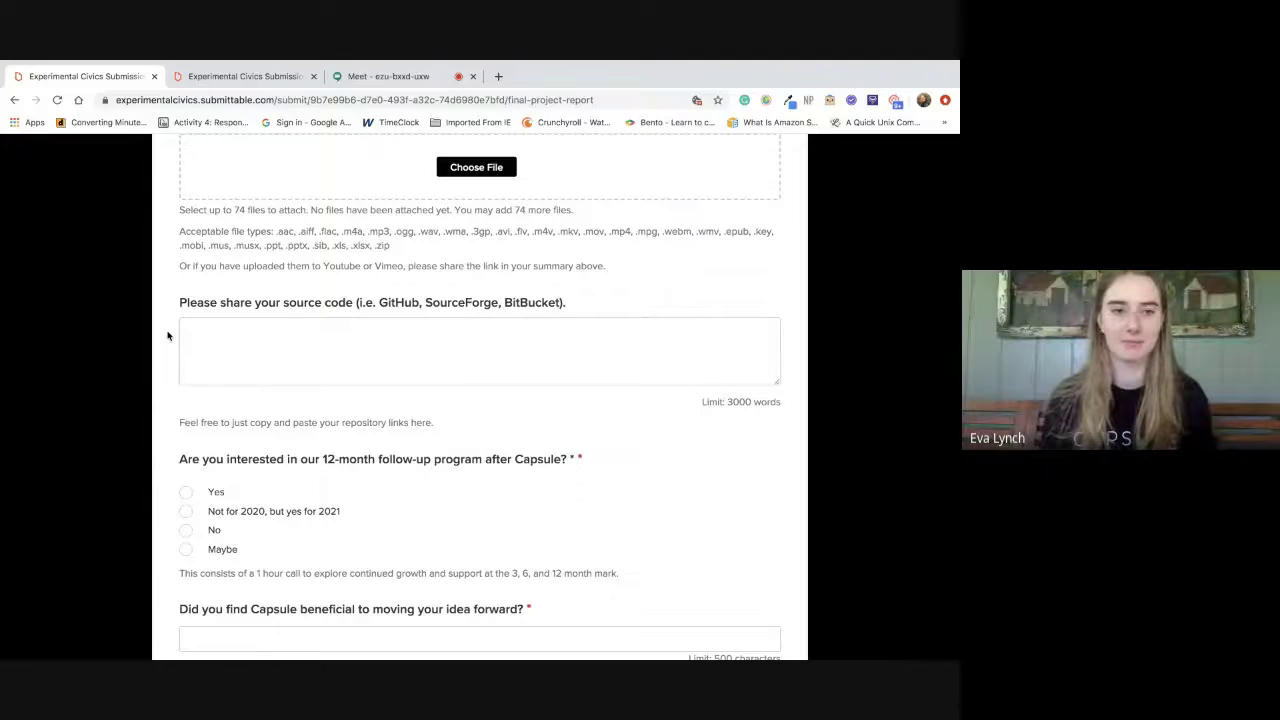
Step: Answer the 12-month follow-up program question with "Not for 2020, but yes for 2021" and save the report as a draft
scroll(168, 336, down, 3)
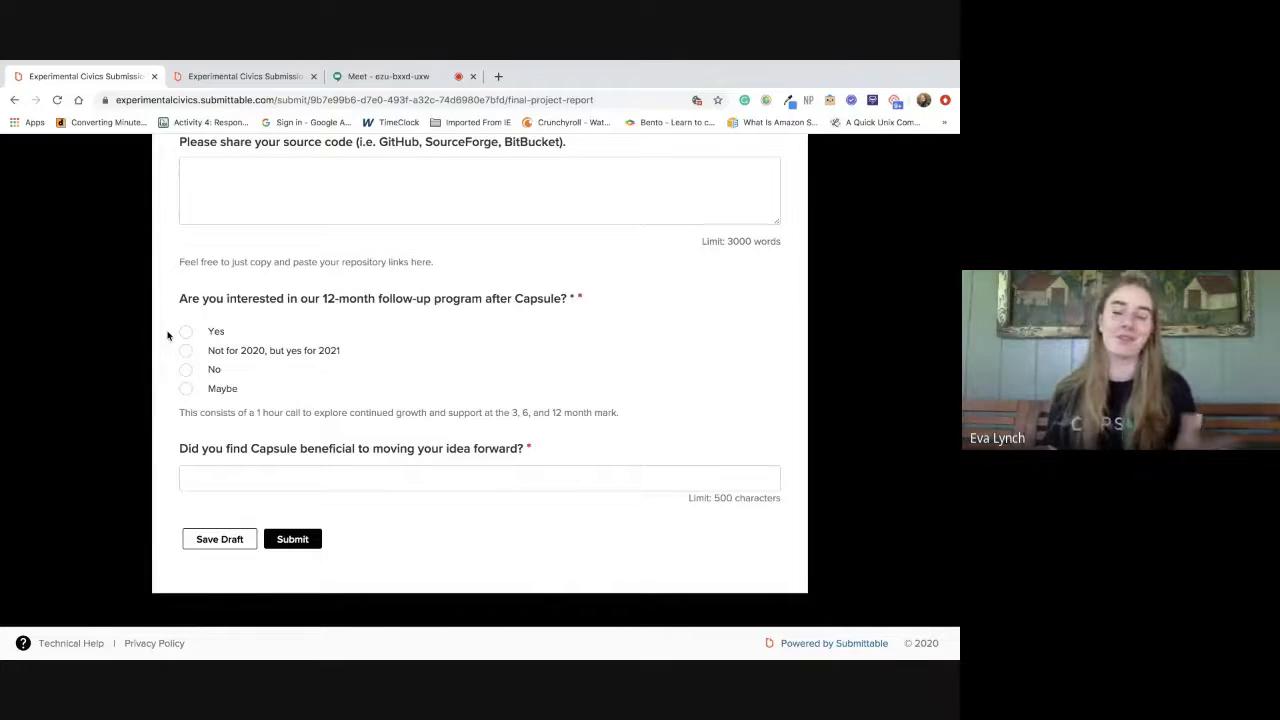
click(185, 351)
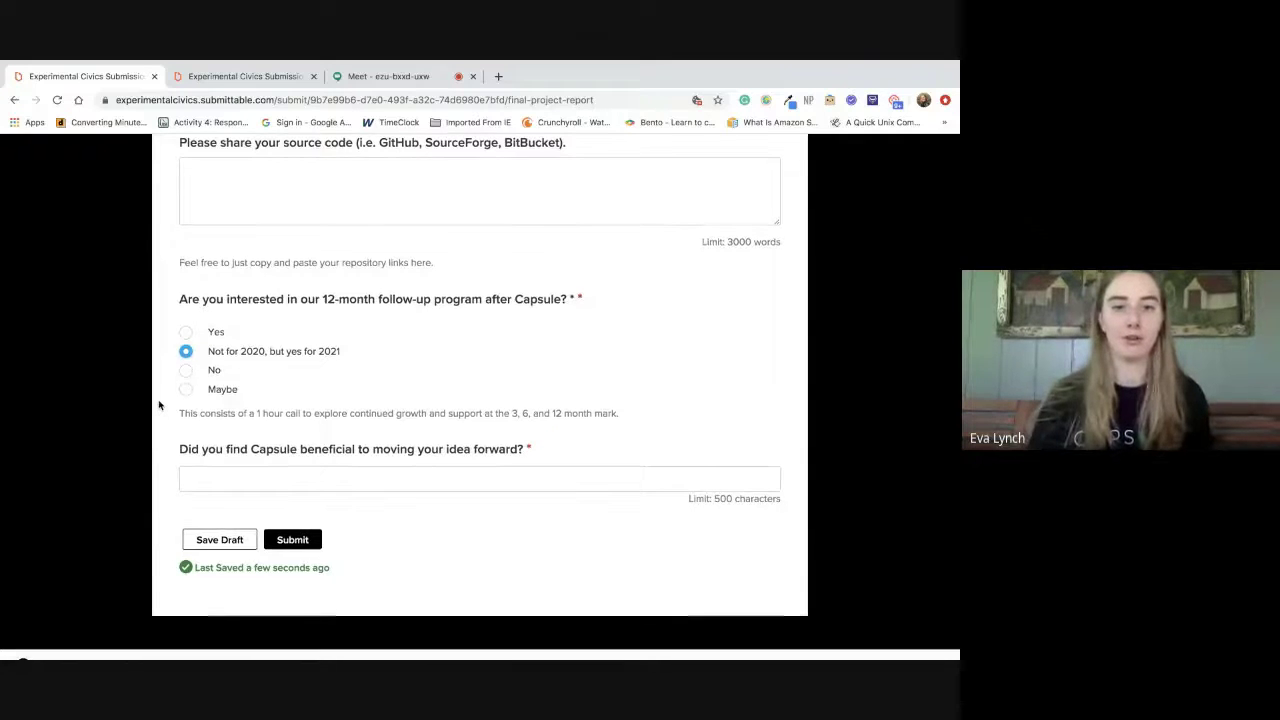
scroll(158, 404, up, 2)
scroll(158, 404, up, 5)
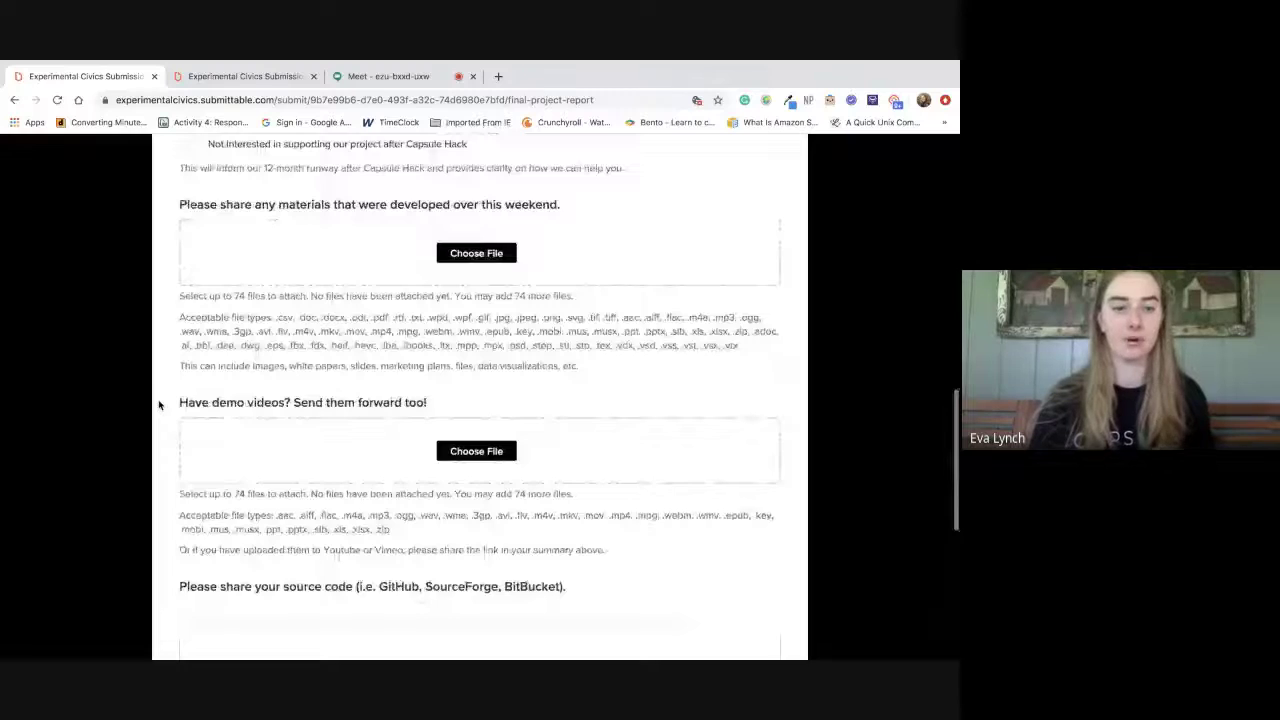
scroll(170, 363, down, 1)
scroll(170, 363, down, 6)
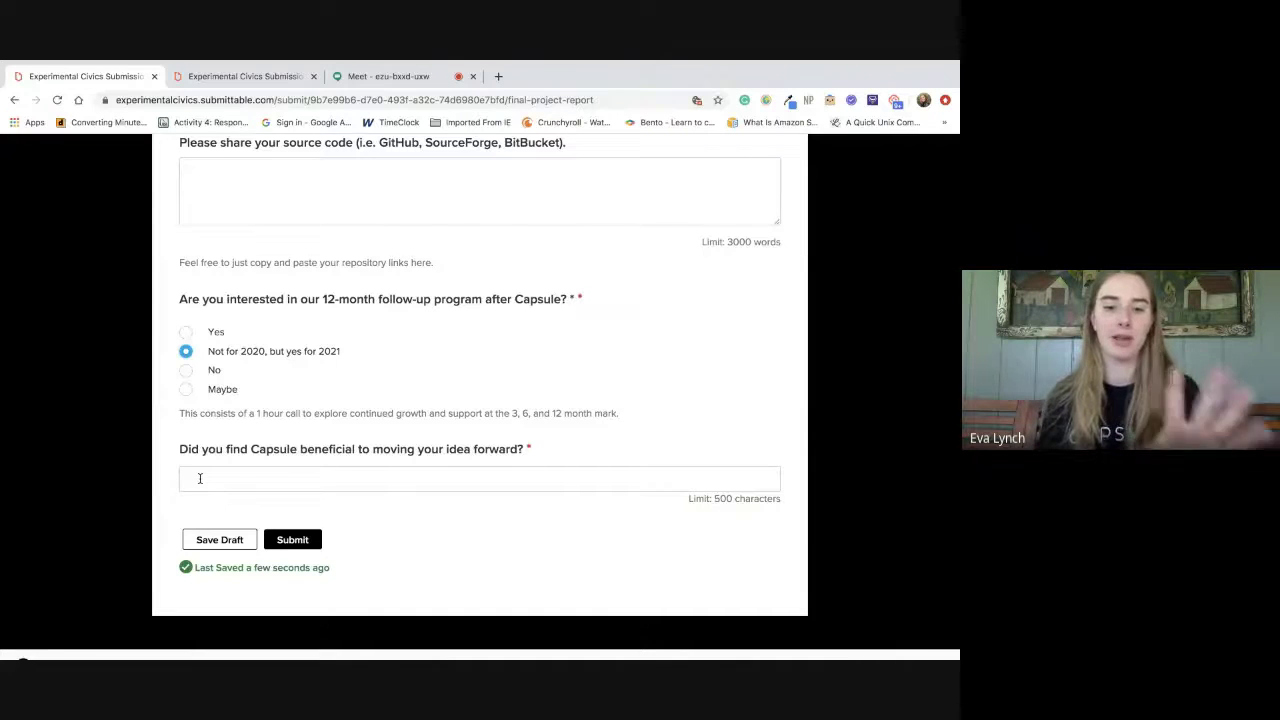
click(247, 541)
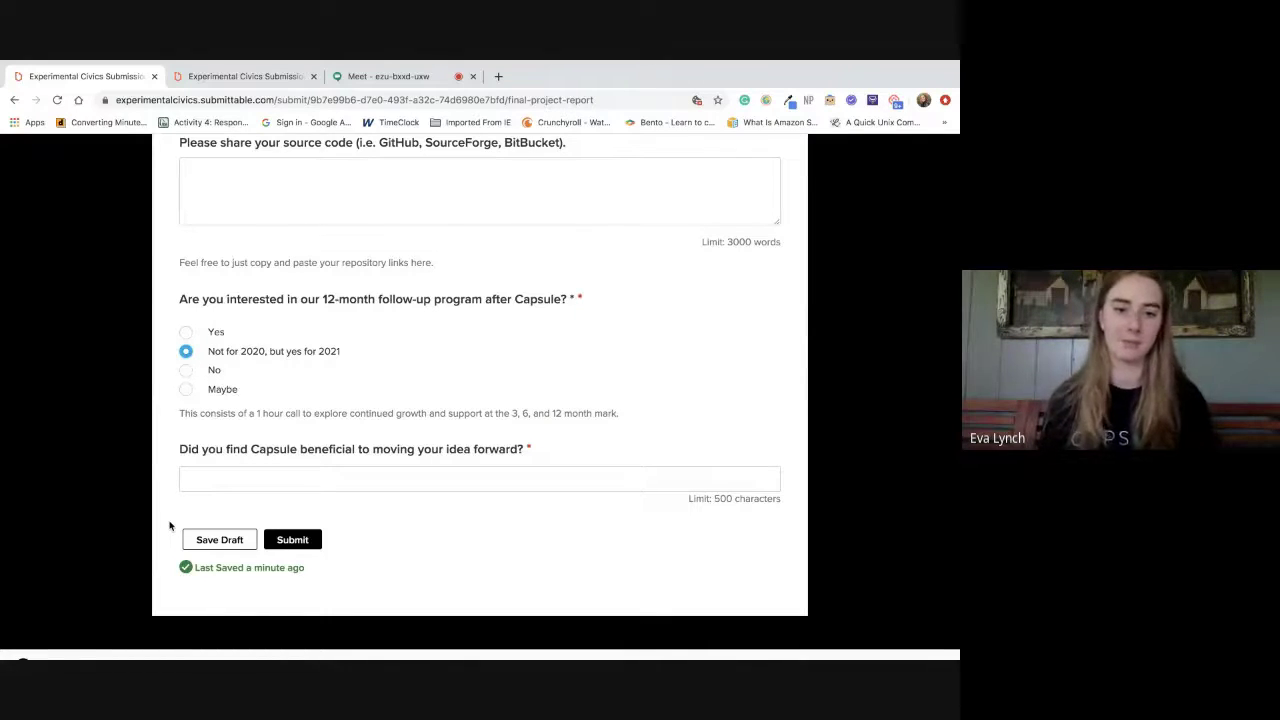
scroll(180, 396, up, 3)
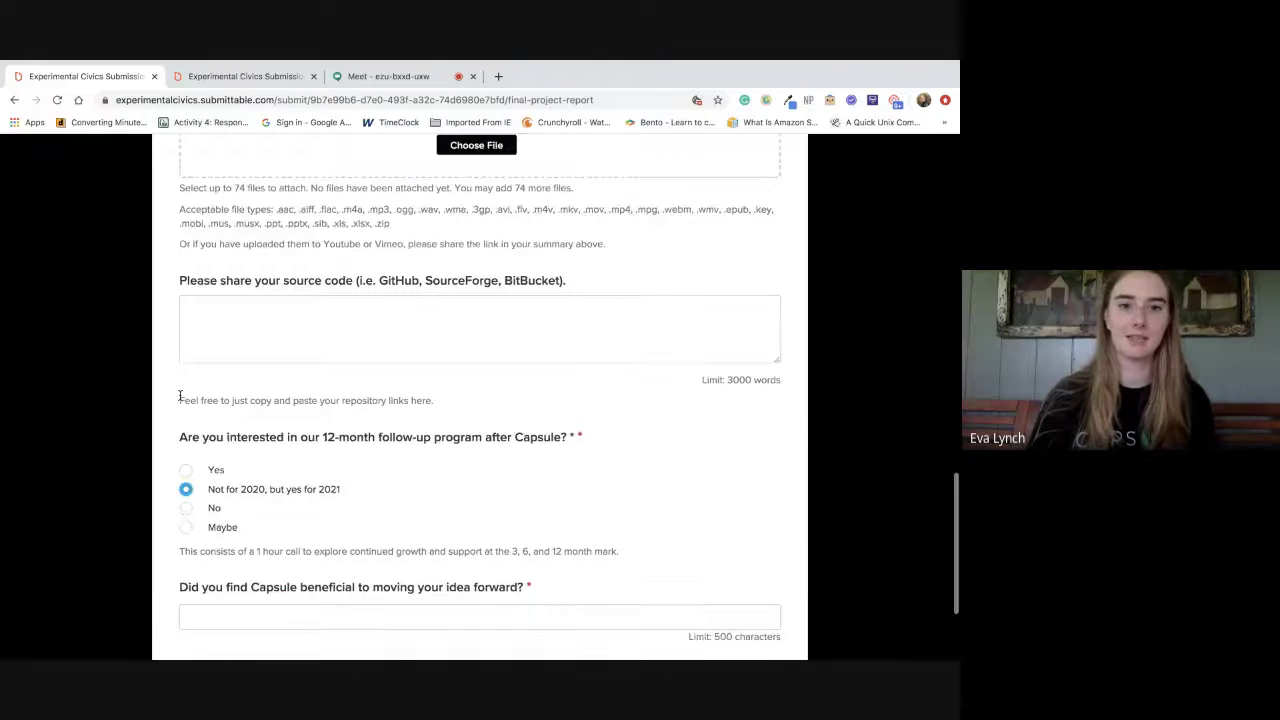
scroll(180, 396, up, 15)
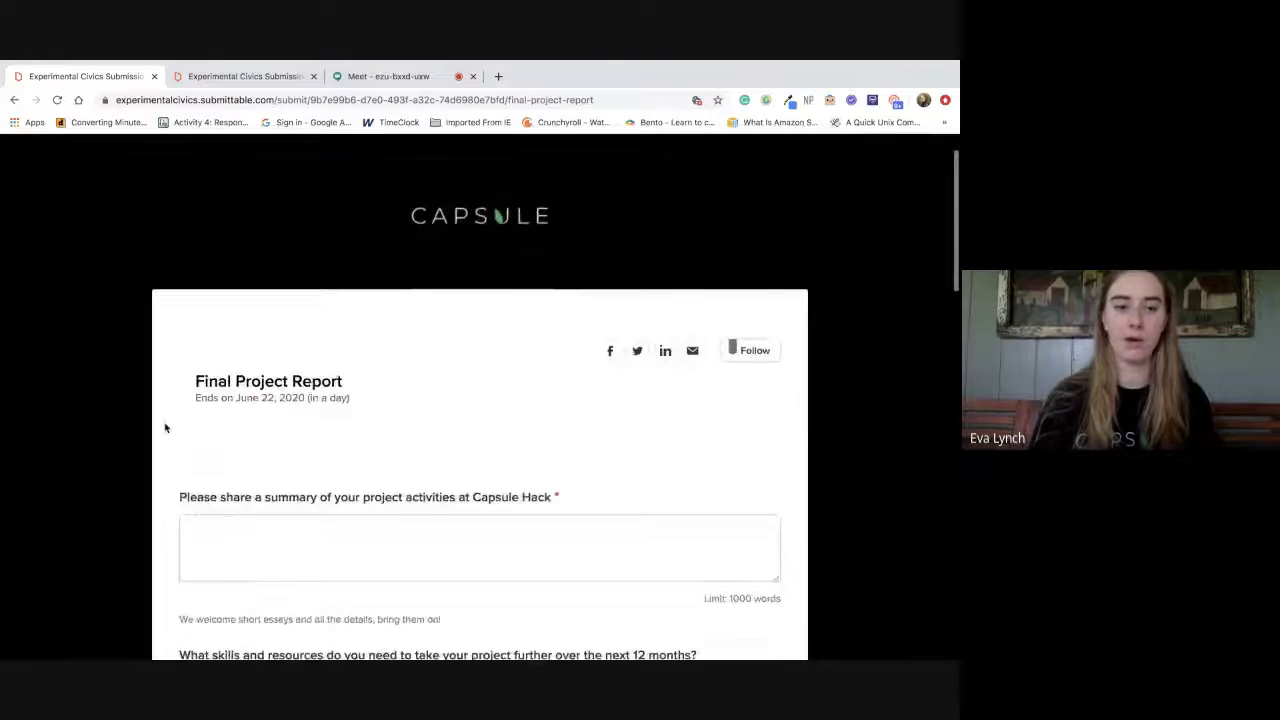
scroll(165, 428, down, 3)
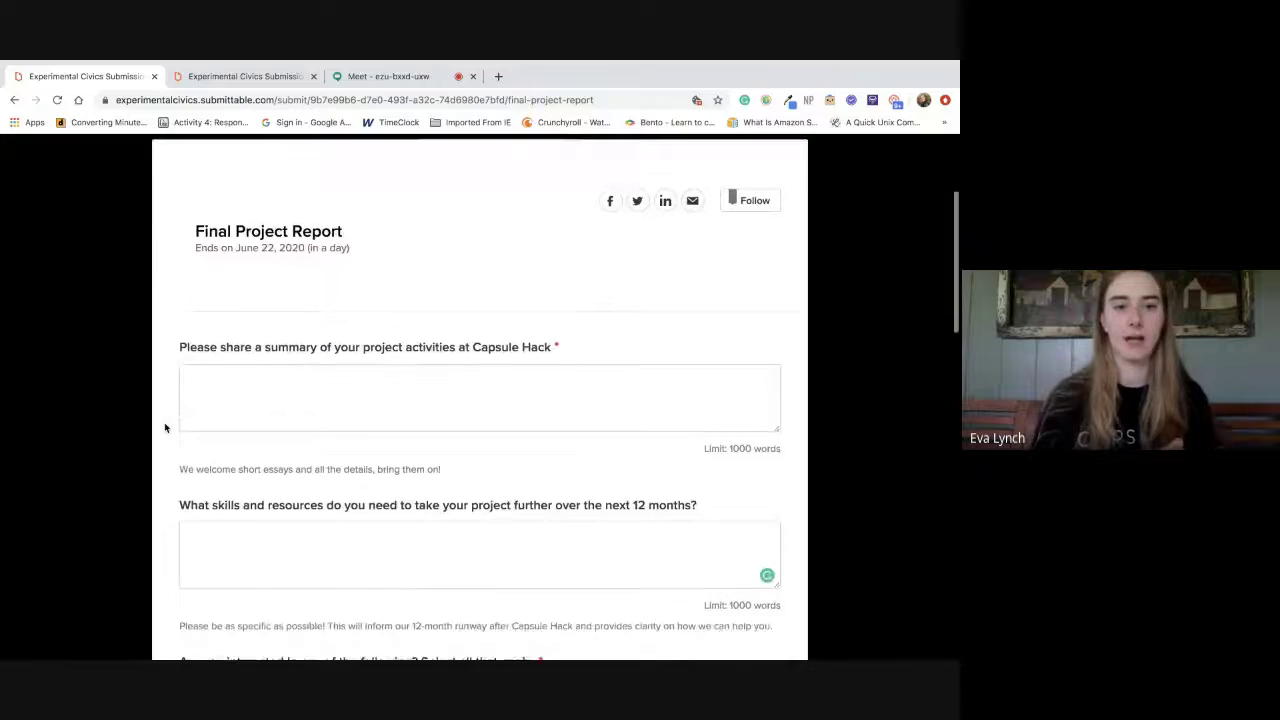
scroll(164, 428, down, 1)
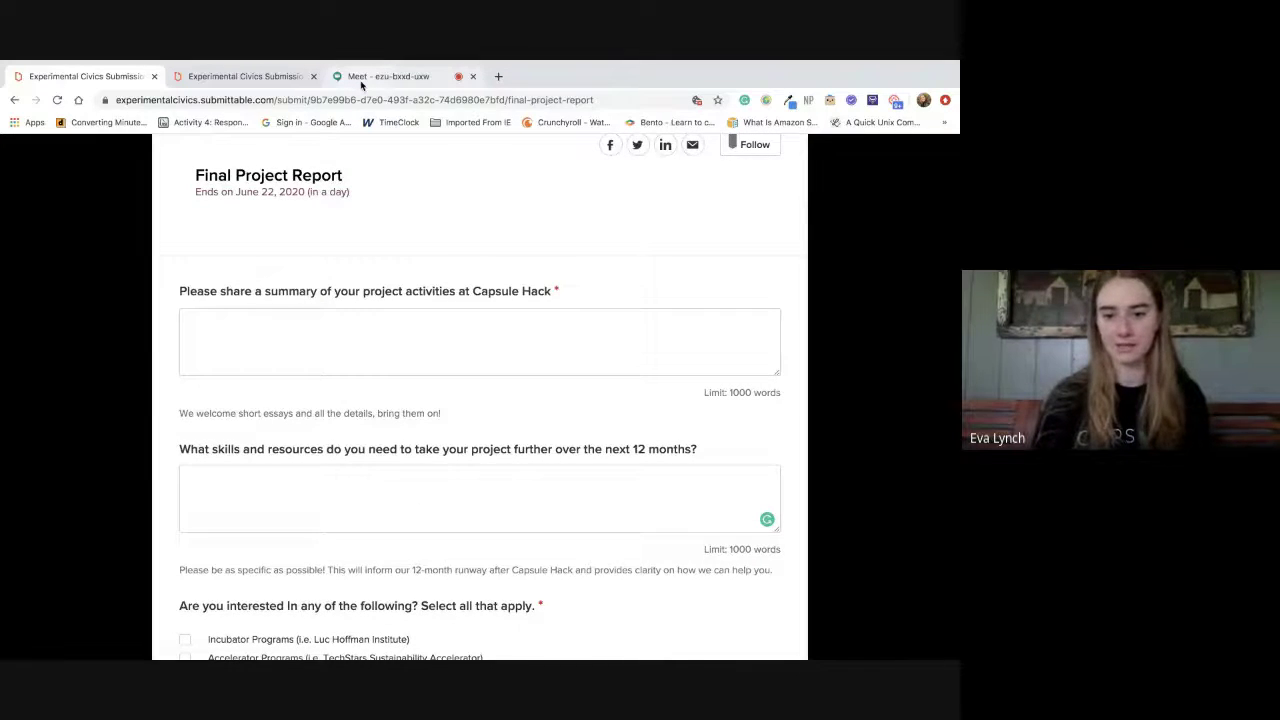
Step: Switch to the Google Meet call and stop presenting the screen
click(361, 80)
click(866, 628)
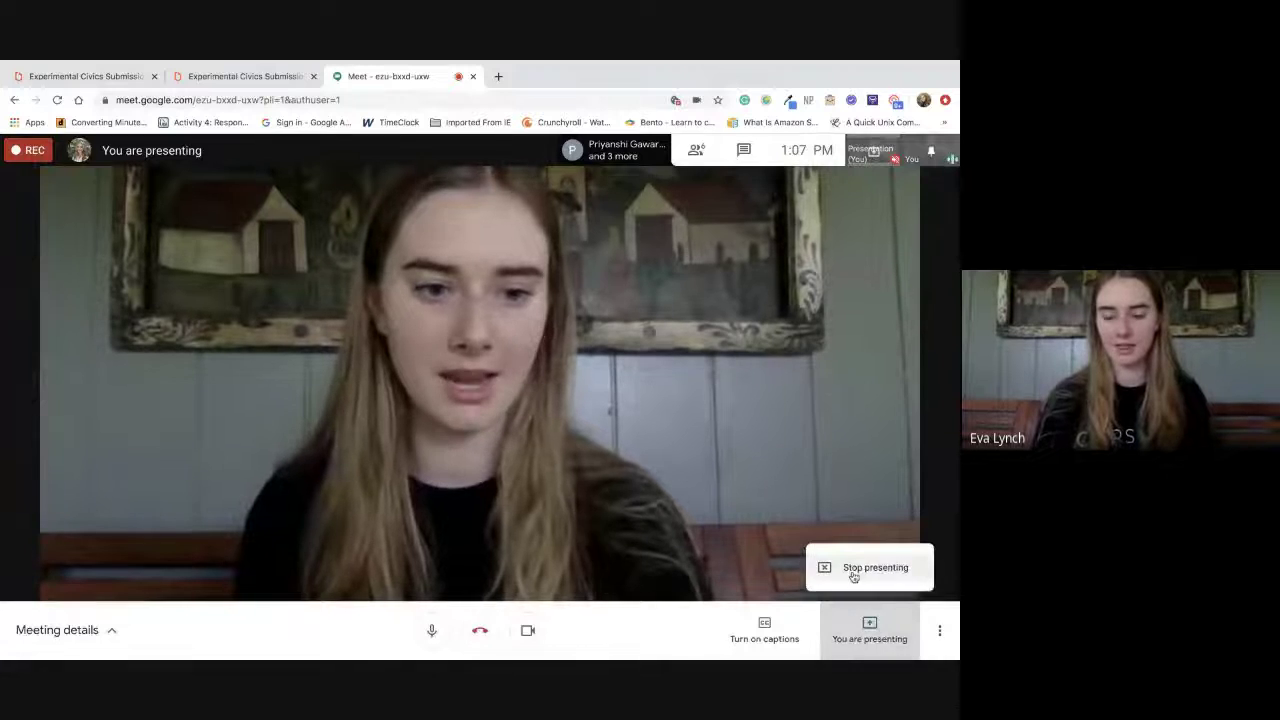
click(853, 576)
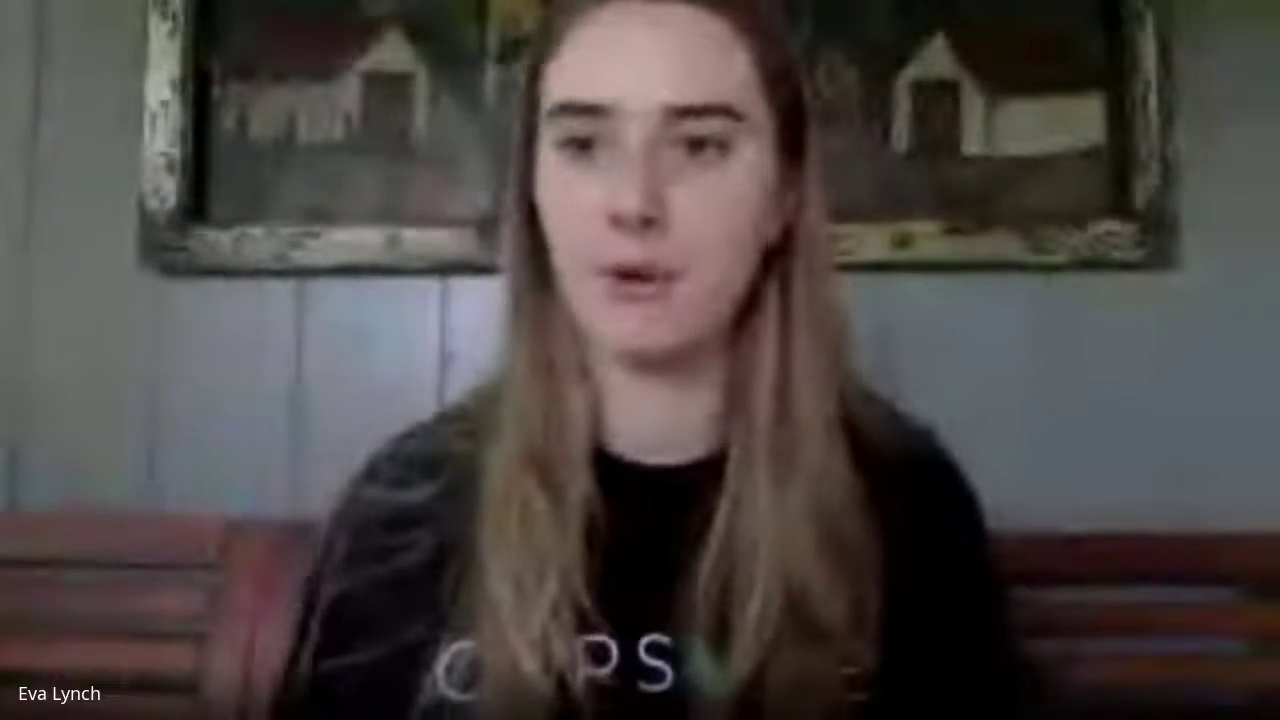